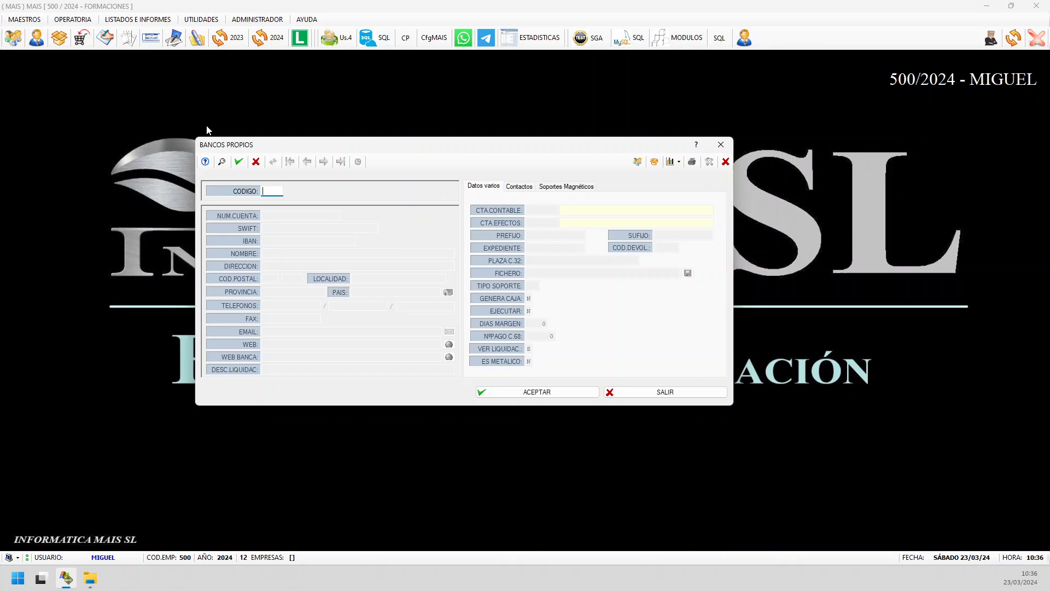
# Open the own-bank record with code 51, check its name, and close the record
pyautogui.write('51')
pyautogui.press('Return')
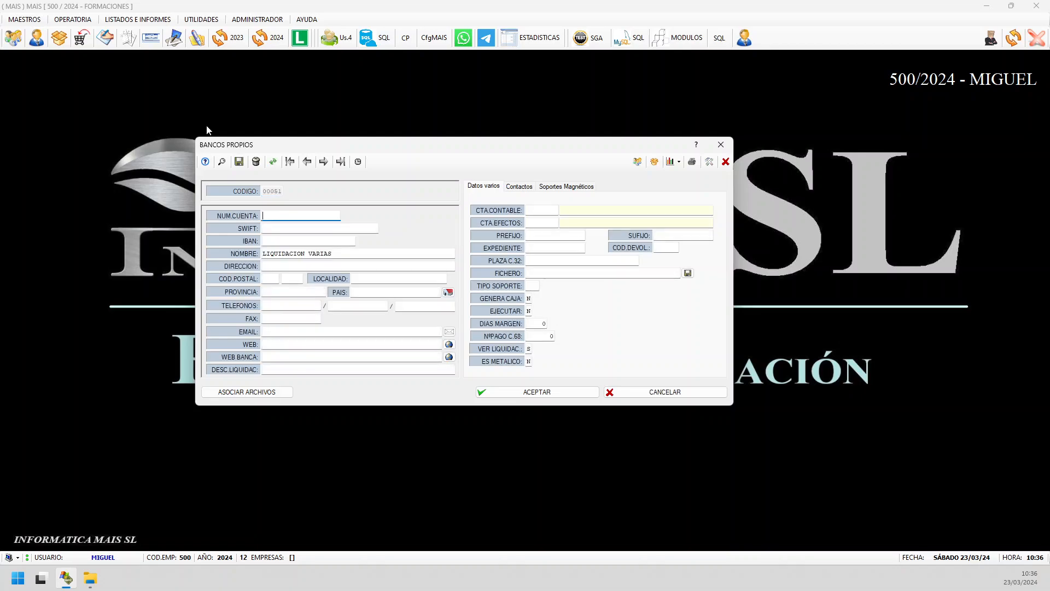
pyautogui.press('Tab')
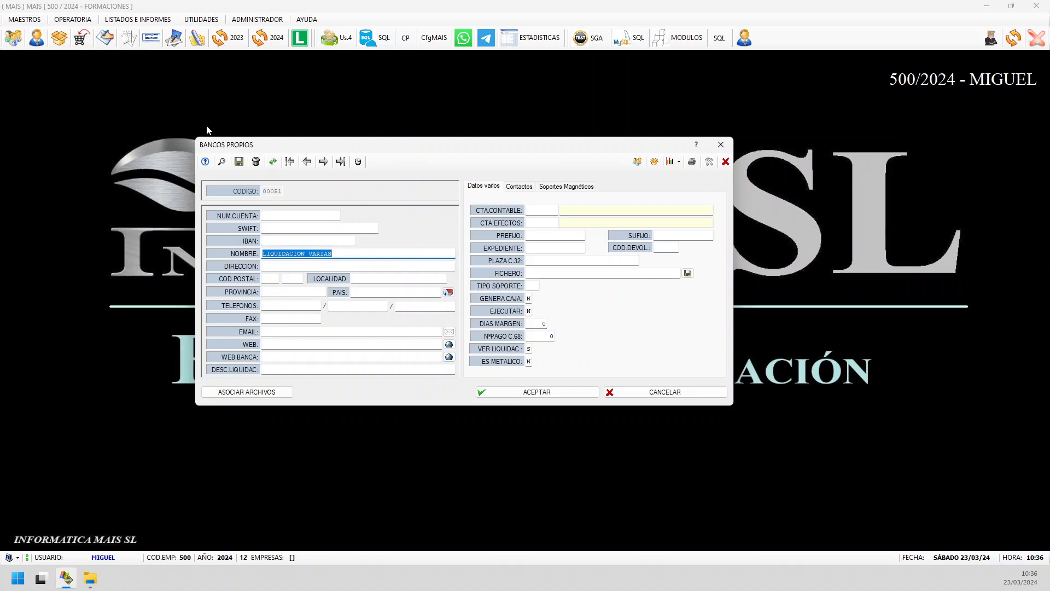
pyautogui.press('Escape')
# Open the own-bank record with code 50, go through its first fields, and close the record
pyautogui.write('50')
pyautogui.press('Return')
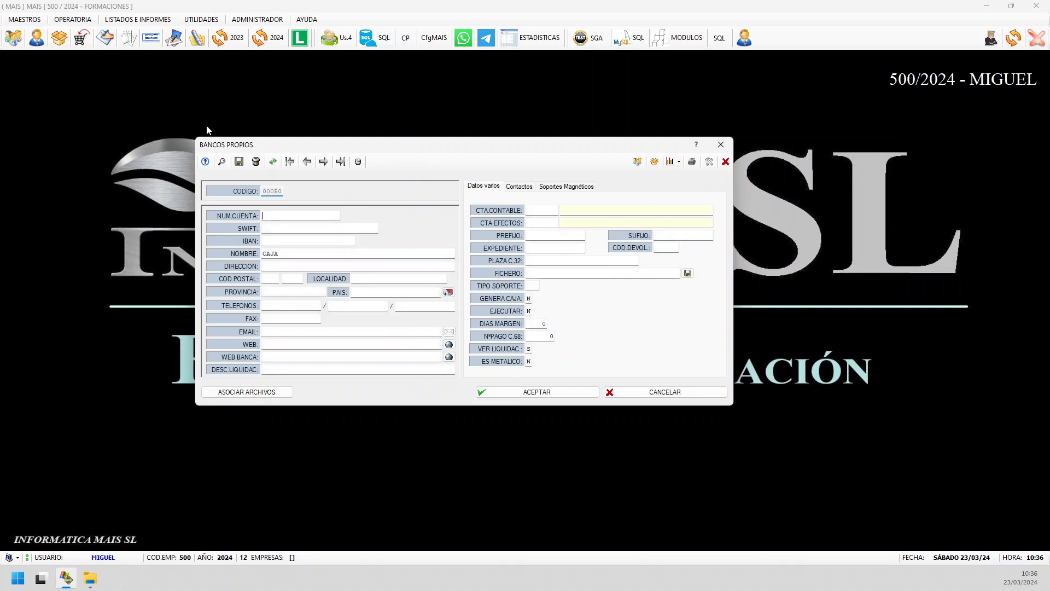
pyautogui.press('Tab')
pyautogui.press('Tab')
pyautogui.press('Tab')
pyautogui.press('Escape')
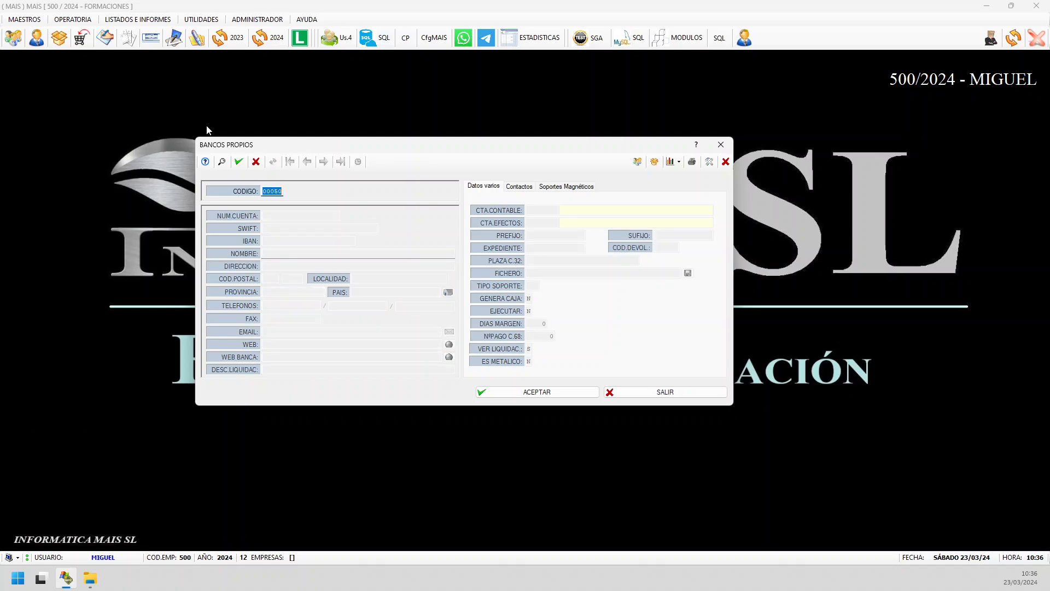
# Open the own-bank record with code 3 and go to its name
pyautogui.write('3')
pyautogui.press('Return')
pyautogui.press('Tab')
pyautogui.press('Tab')
pyautogui.press('Tab')
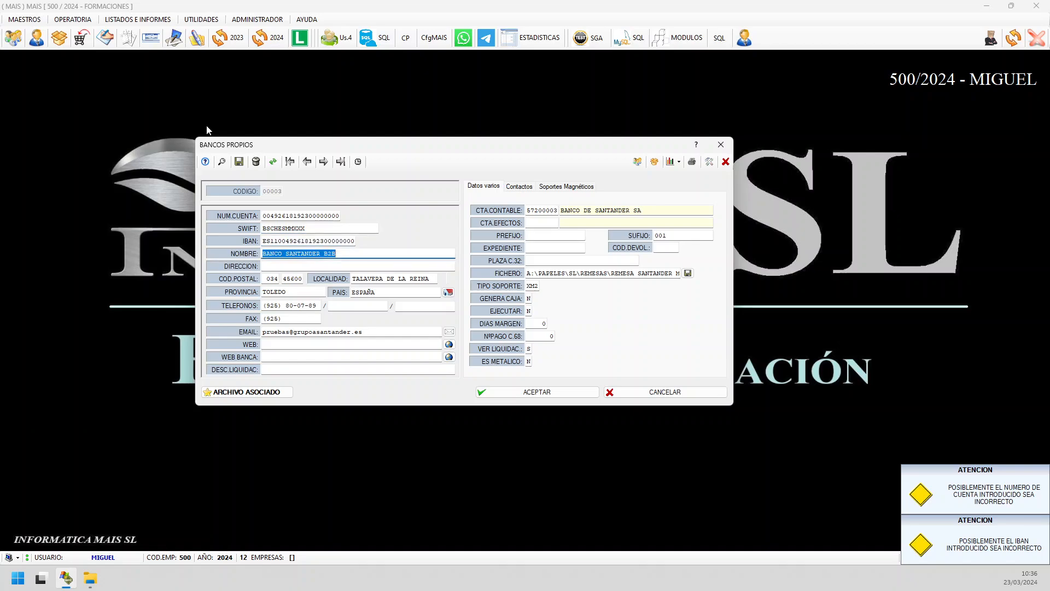
# Examine the bank's account number, SWIFT code and IBAN, including the leading characters of the IBAN
pyautogui.click(291, 216)
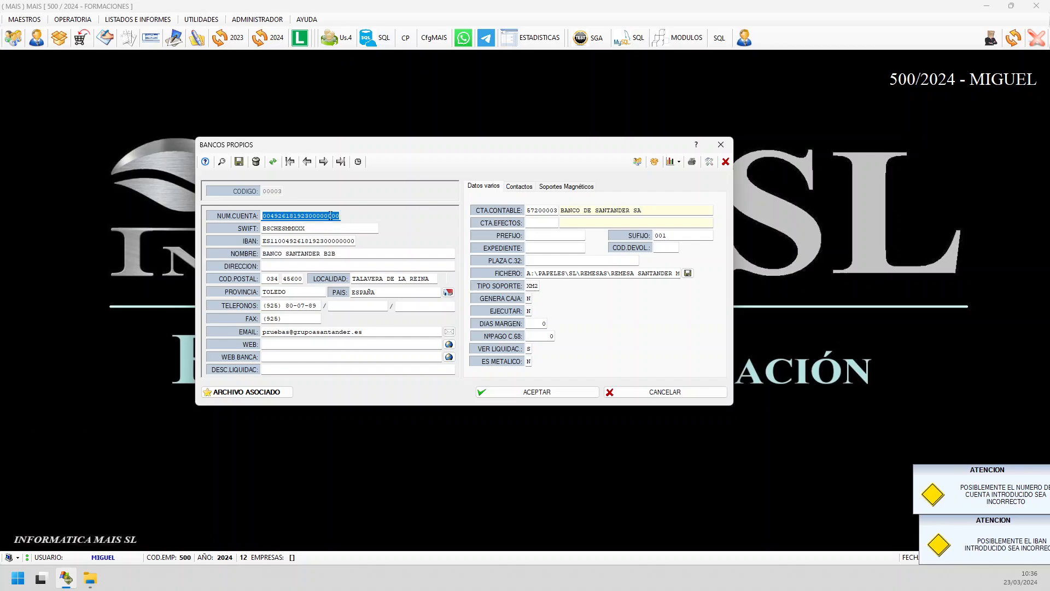
pyautogui.moveTo(301, 216); pyautogui.dragTo(343, 219)
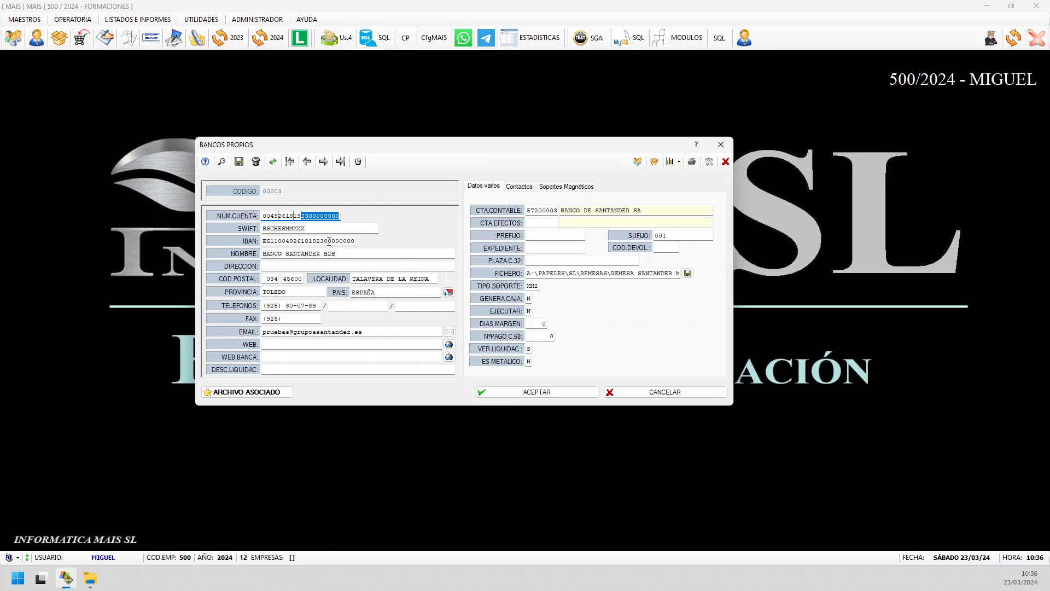
pyautogui.click(329, 241)
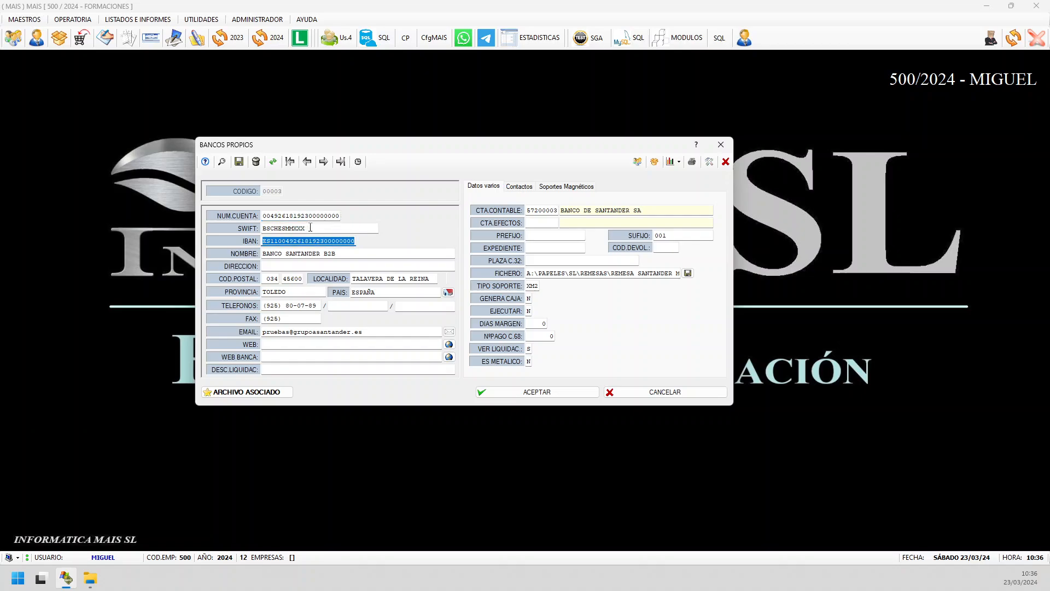
pyautogui.click(311, 228)
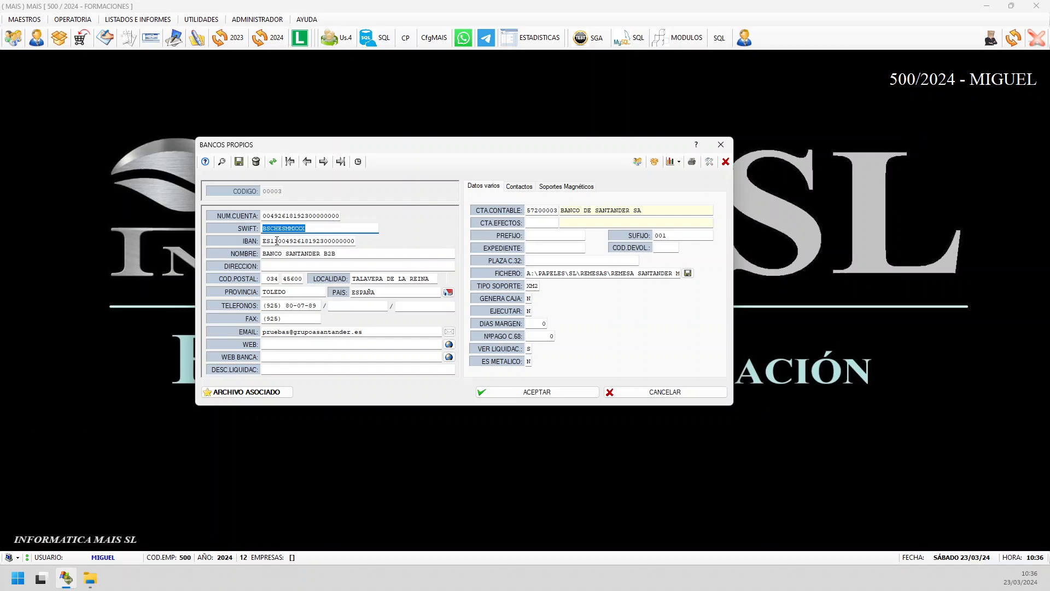
pyautogui.moveTo(266, 240)
pyautogui.mouseDown()
pyautogui.moveTo(299, 254)
pyautogui.moveTo(259, 255)
pyautogui.moveTo(282, 244)
pyautogui.mouseUp()
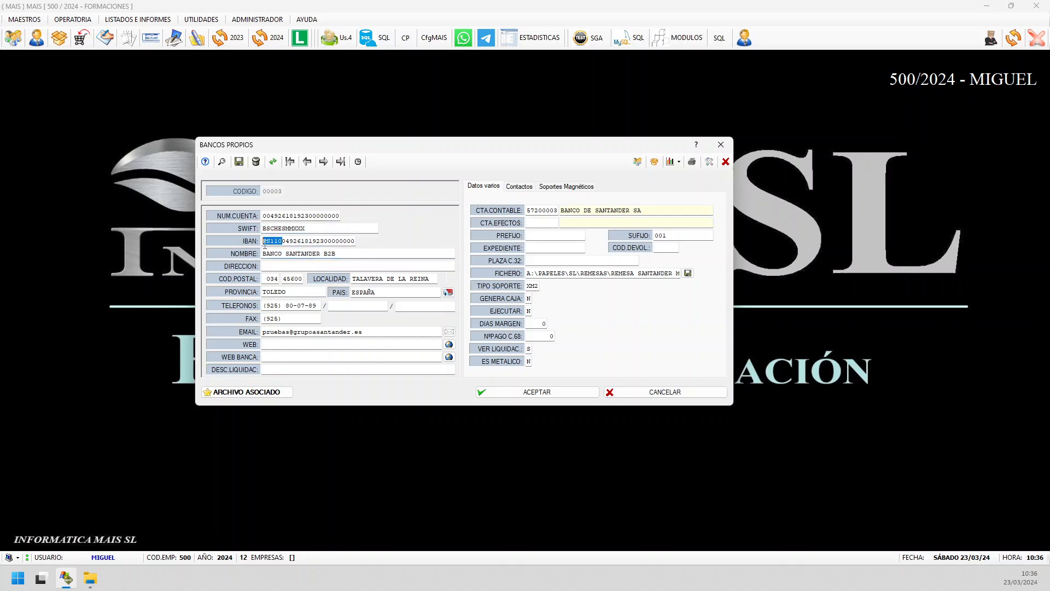
# Review the bank's address, fax, e-mail, web, online banking and settlement description fields
pyautogui.click(290, 267)
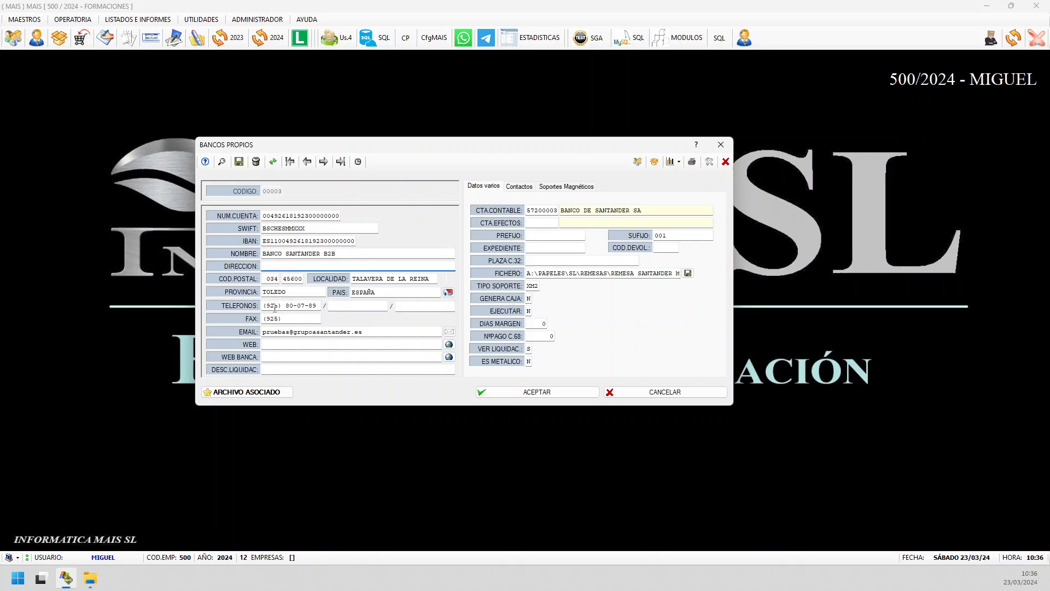
pyautogui.click(298, 319)
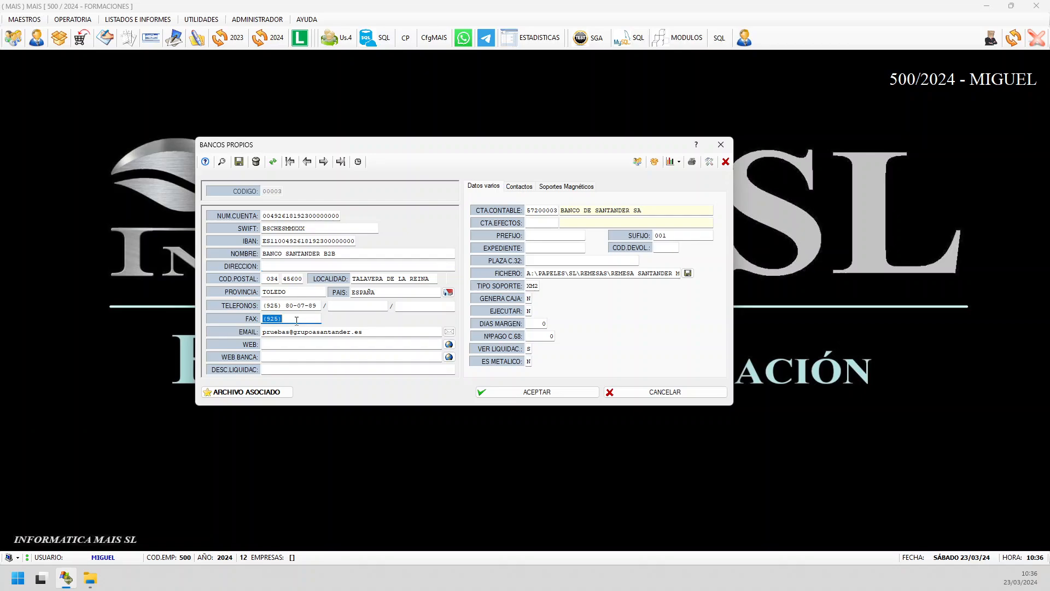
pyautogui.press('Tab')
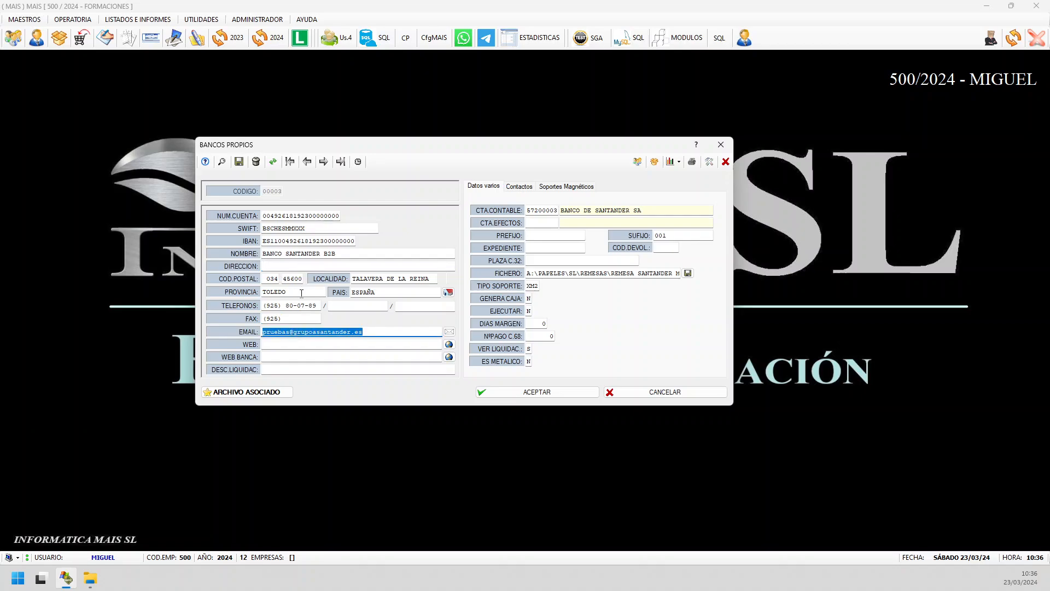
pyautogui.click(294, 344)
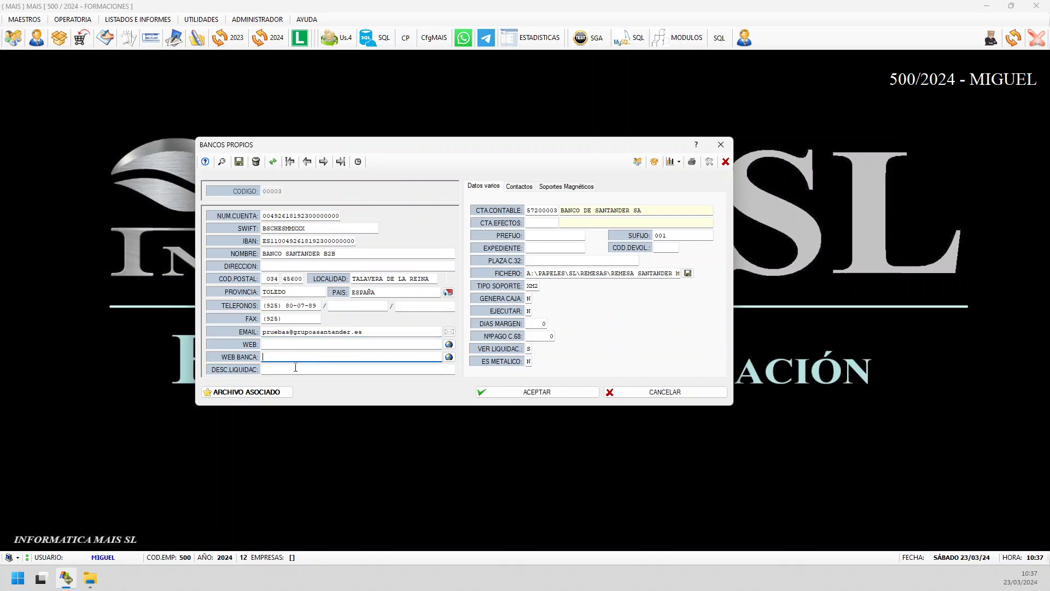
pyautogui.click(296, 371)
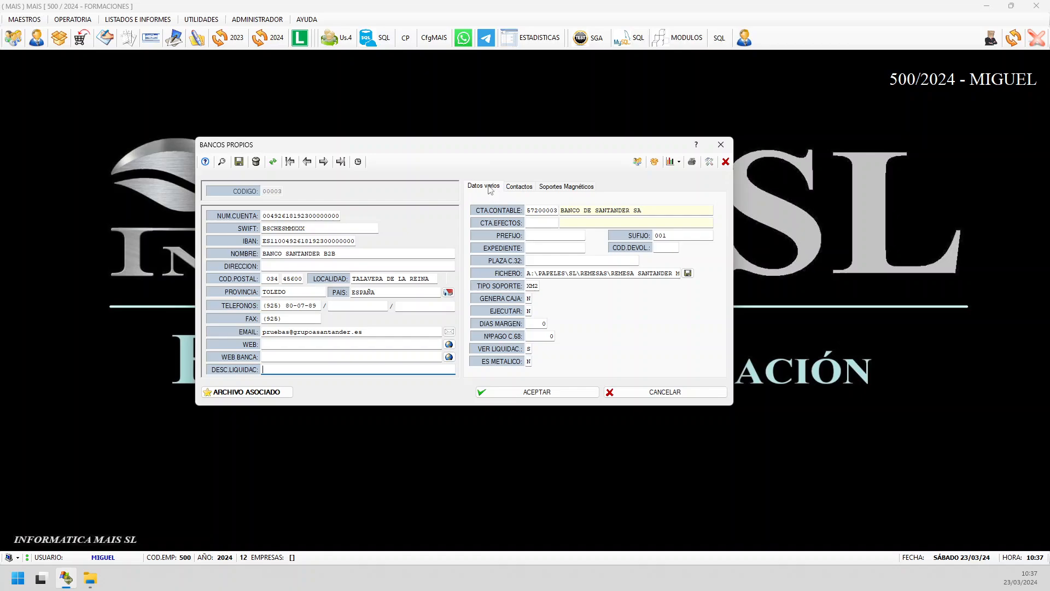
# Review the bank's ledger account, bills account, prefix, suffix, return code and Cuaderno 32 plaza fields
pyautogui.click(532, 210)
pyautogui.click(533, 222)
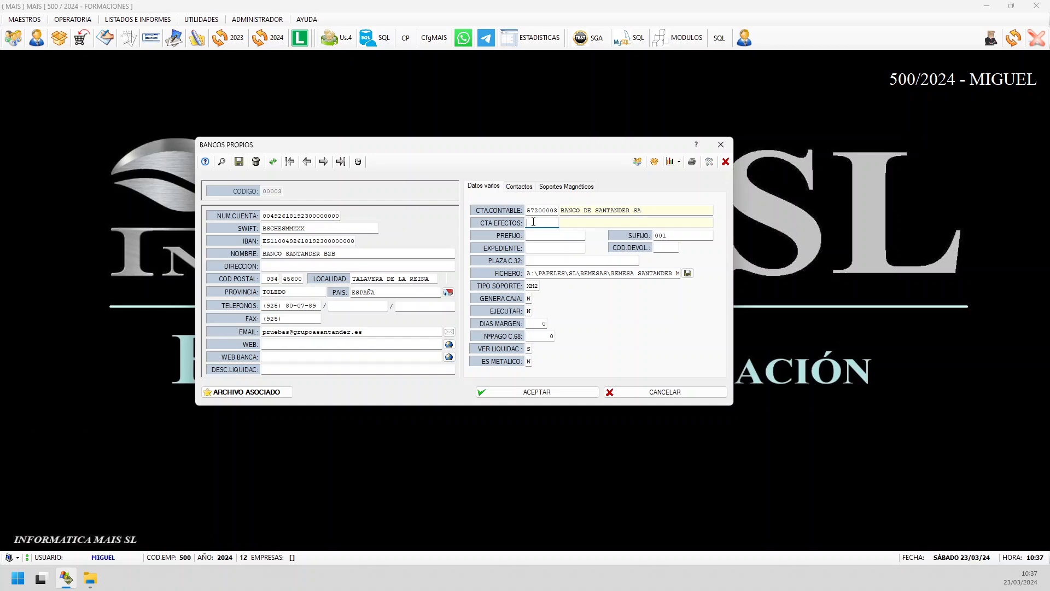
pyautogui.click(538, 234)
pyautogui.click(656, 241)
pyautogui.click(658, 247)
pyautogui.click(611, 261)
# Examine the full path and file name pattern set for the bank's remittance file
pyautogui.moveTo(593, 277); pyautogui.dragTo(500, 279)
pyautogui.doubleClick(555, 277)
pyautogui.click(537, 276)
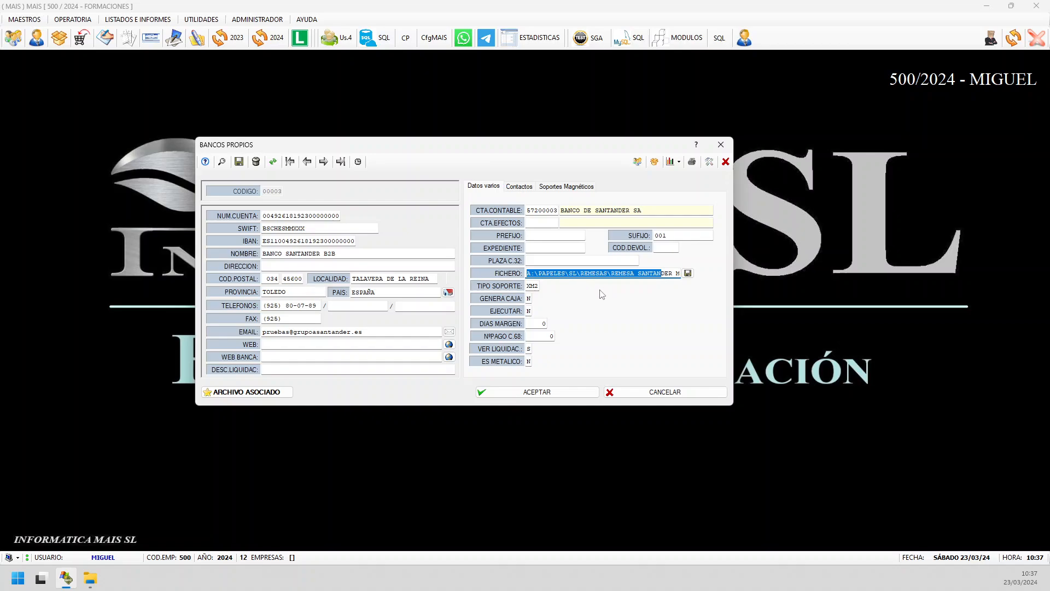
pyautogui.click(633, 273)
pyautogui.moveTo(647, 274); pyautogui.dragTo(698, 276)
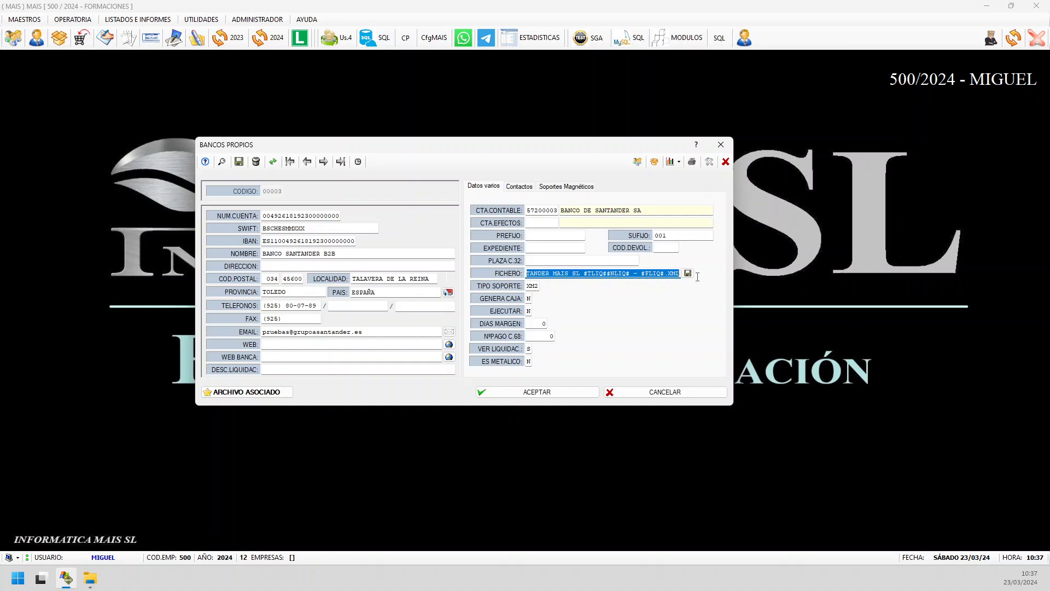
pyautogui.click(644, 274)
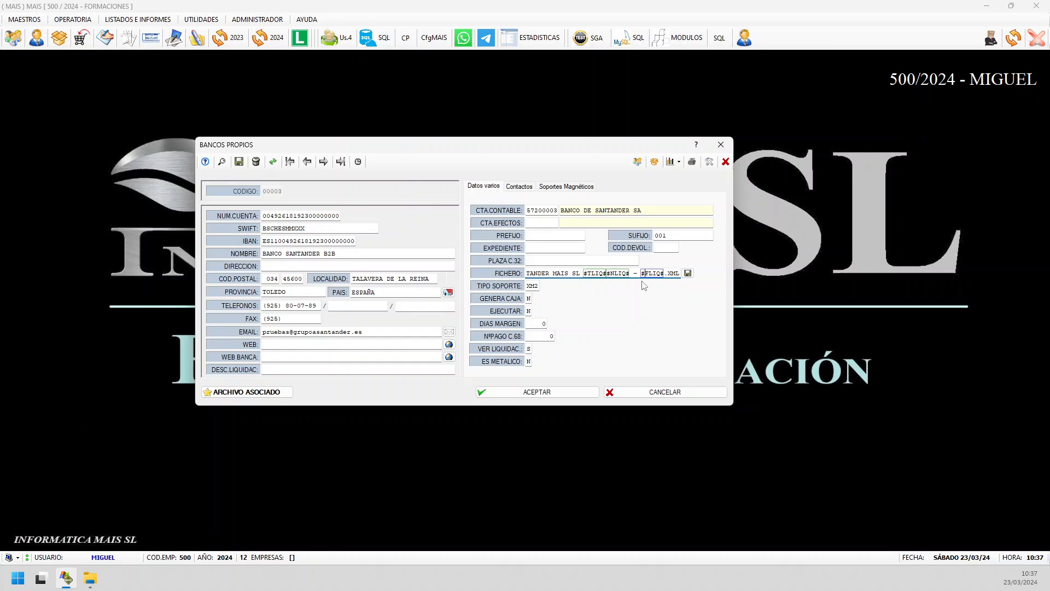
# List the wildcards available for the remittance file name and check where the pattern uses them
pyautogui.press('F1')
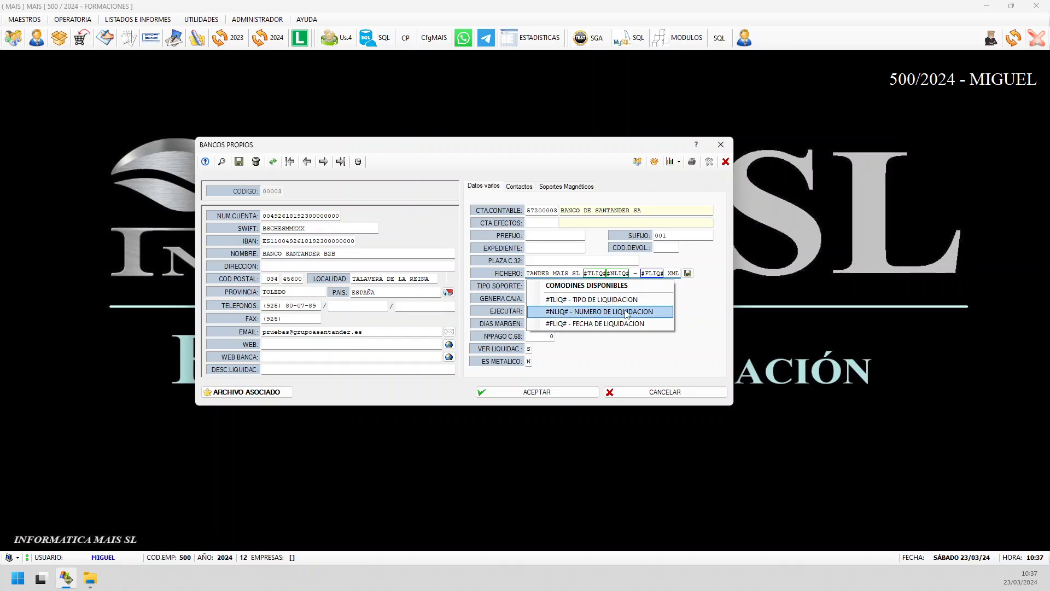
pyautogui.click(648, 341)
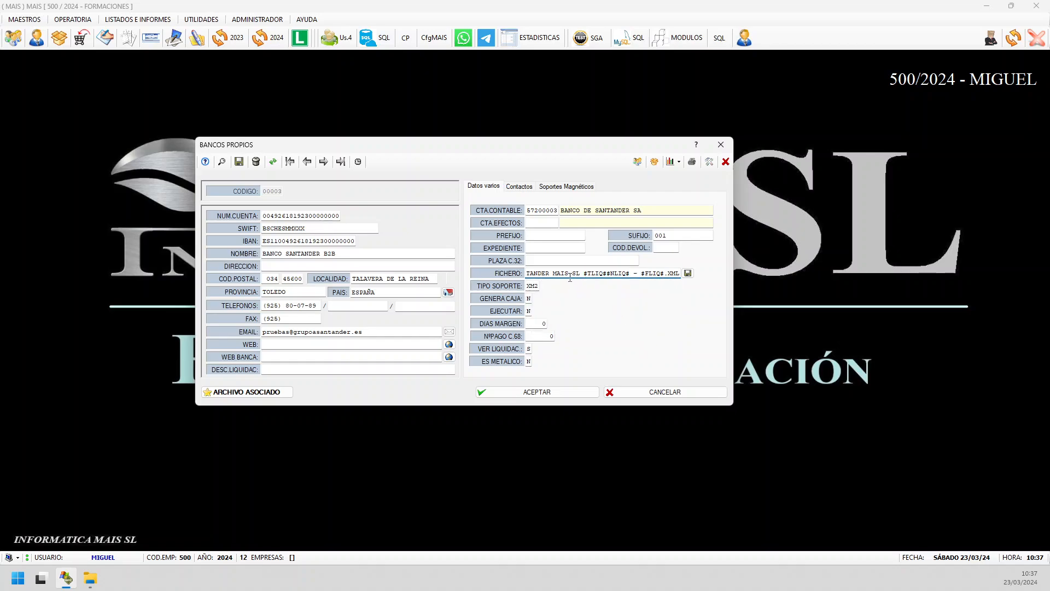
pyautogui.click(591, 274)
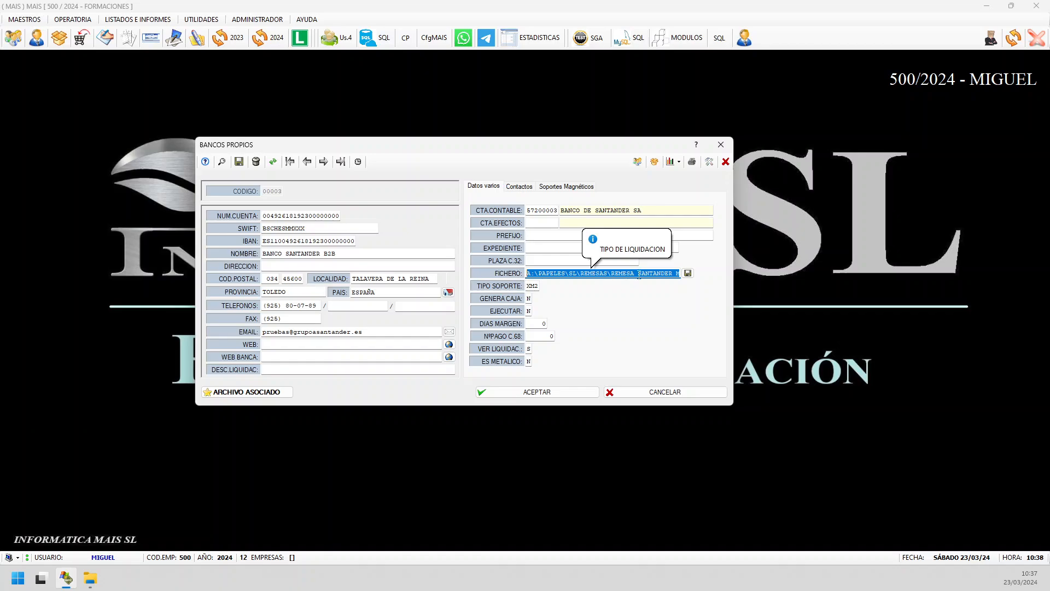
pyautogui.moveTo(638, 275); pyautogui.dragTo(692, 276)
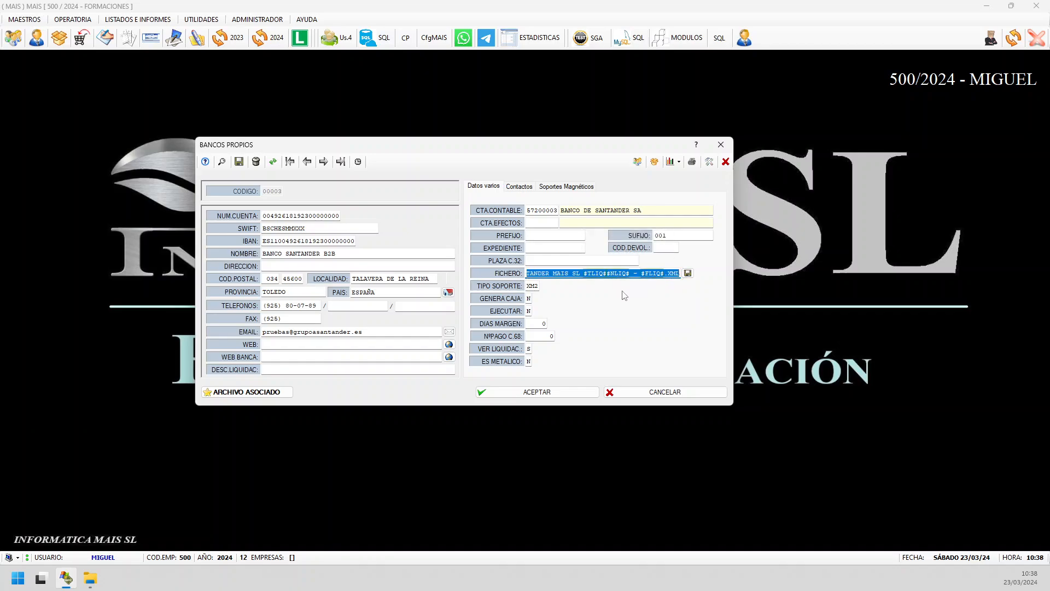
# Browse the available support types, including Cuaderno 19, 32, 34, 58, 68 and the SEPA XML formats, and close the list without choosing one
pyautogui.press('Tab')
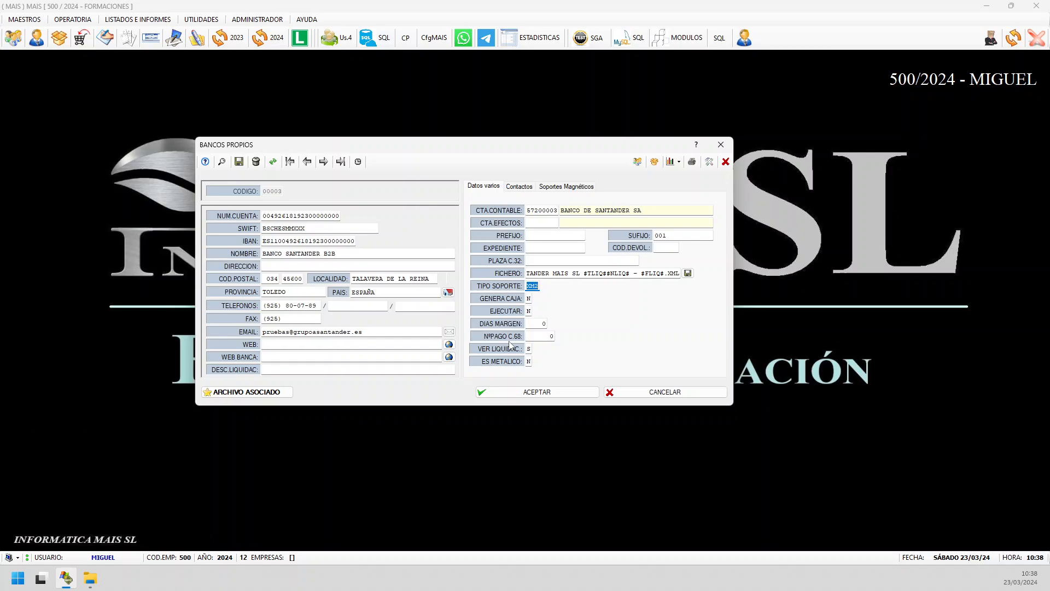
pyautogui.press('F2')
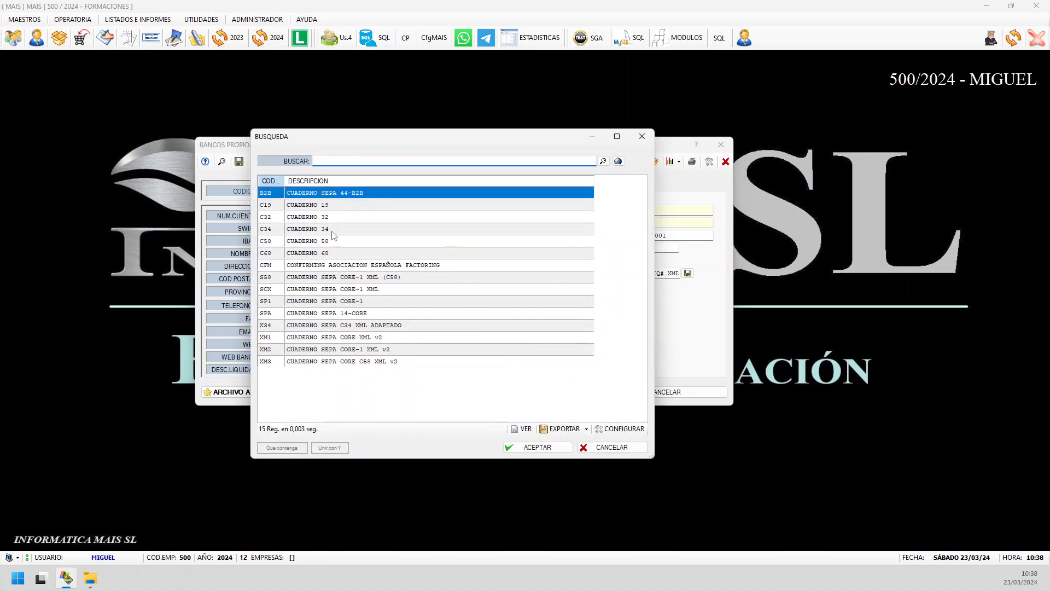
pyautogui.click(337, 206)
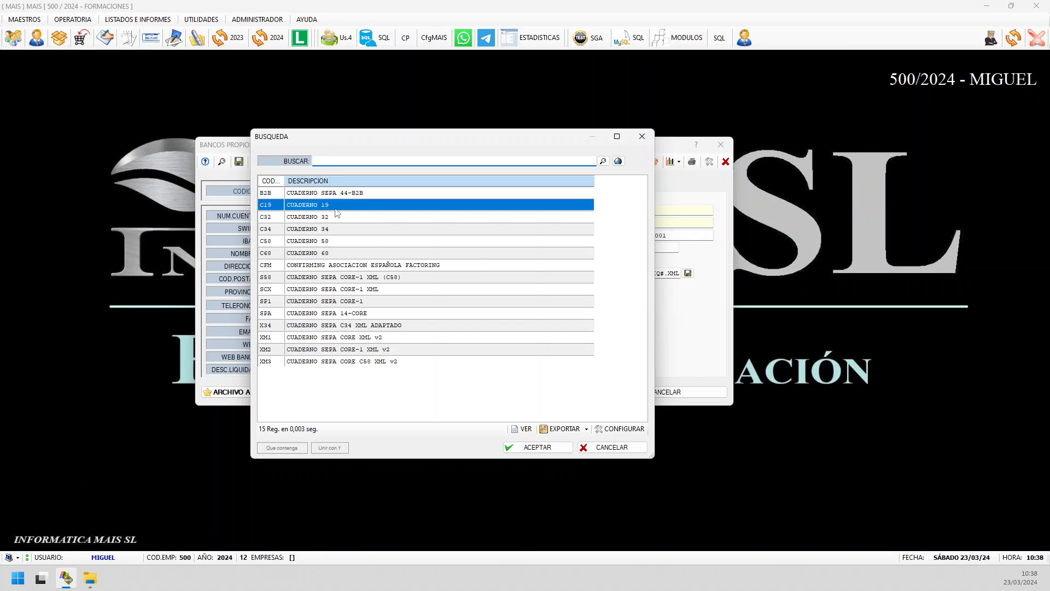
pyautogui.click(337, 218)
pyautogui.click(336, 226)
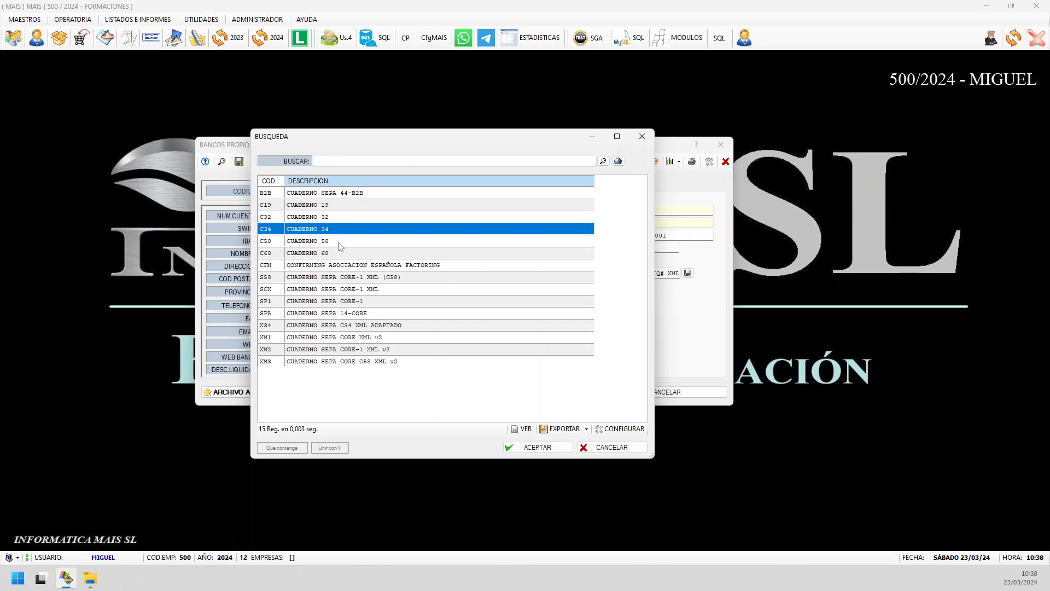
pyautogui.click(339, 243)
pyautogui.click(339, 254)
pyautogui.click(347, 215)
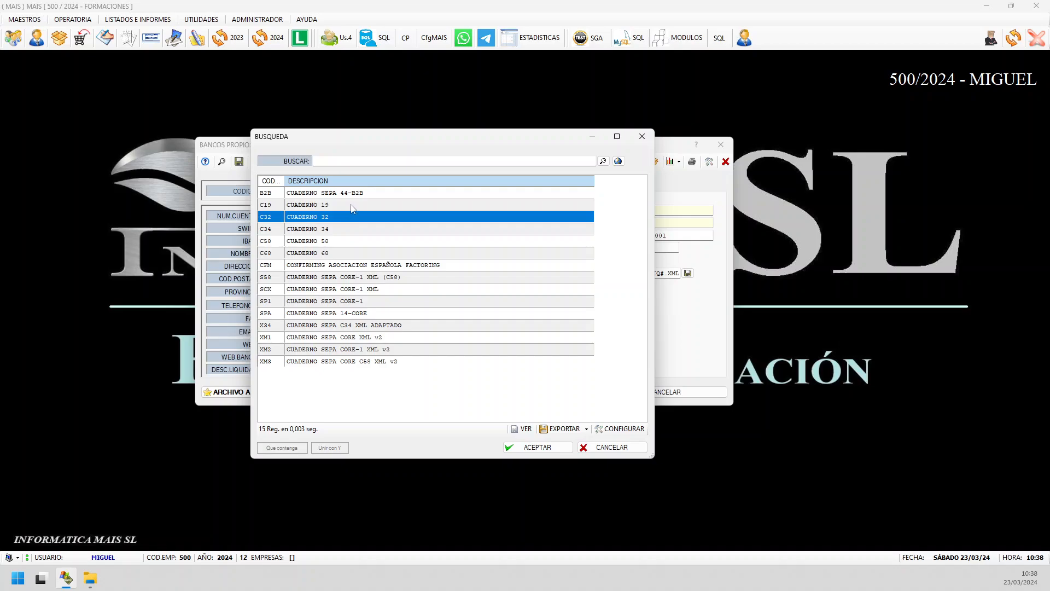
pyautogui.click(356, 334)
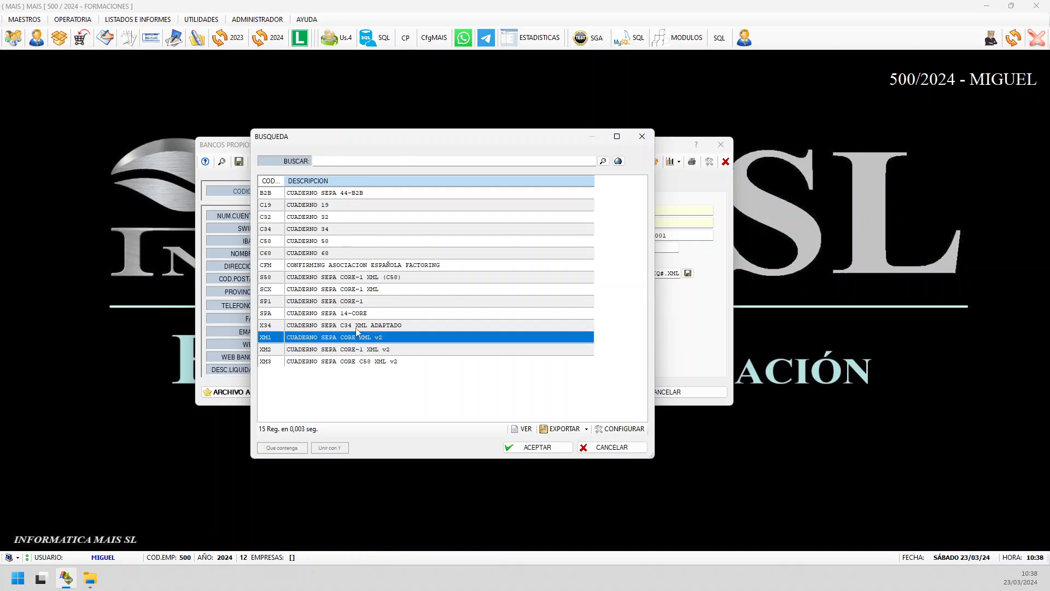
pyautogui.click(350, 290)
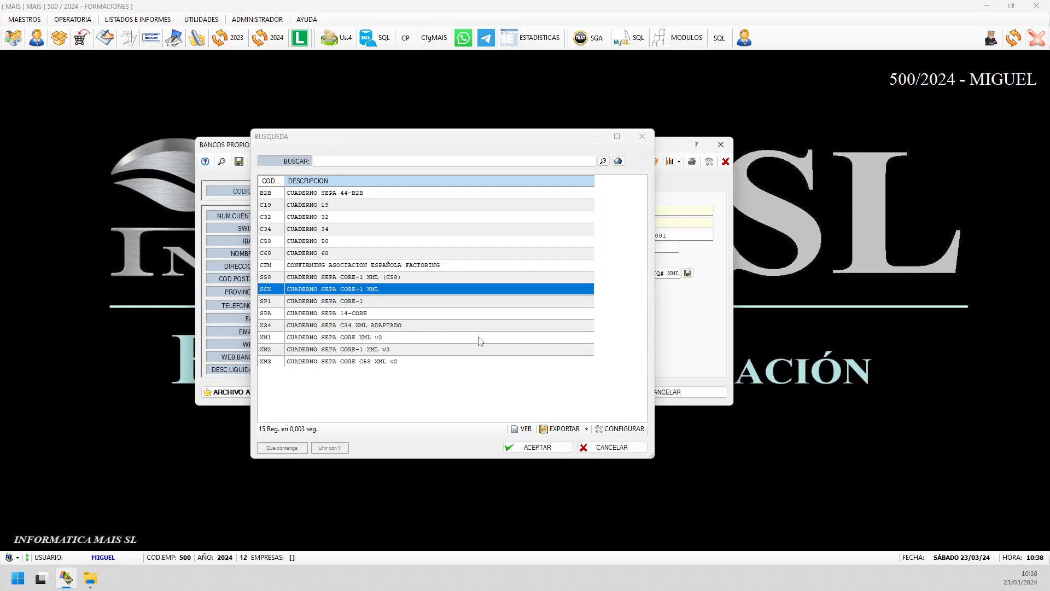
pyautogui.press('Escape')
# Review the bank's cash generation, execute, margin days, Cuaderno 68 payment number, settlement visibility and cash-type settings
pyautogui.click(528, 298)
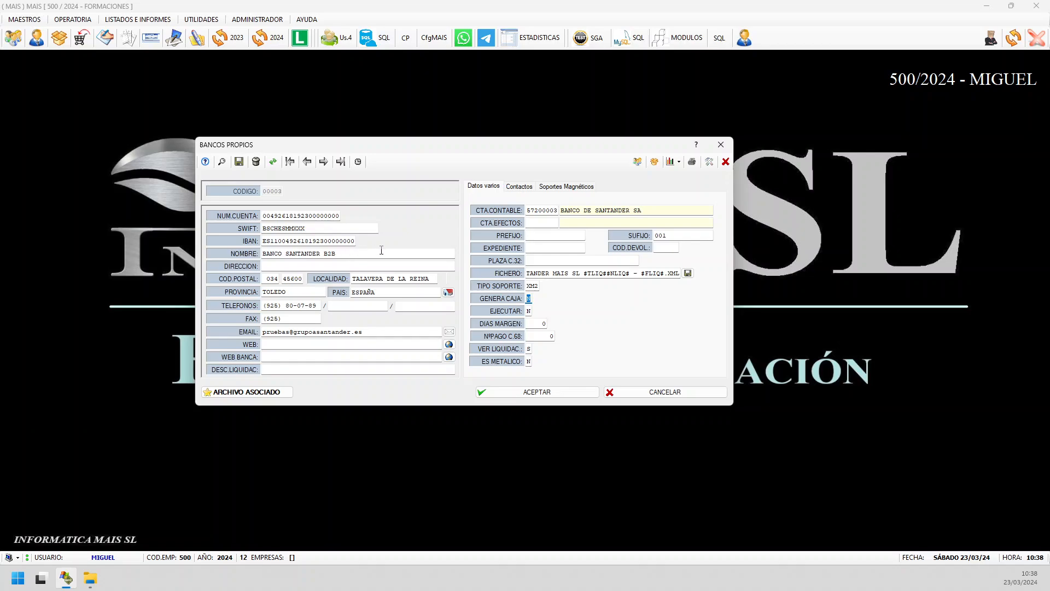
pyautogui.rightClick(528, 298)
pyautogui.click(502, 308)
pyautogui.press('Tab')
pyautogui.press('Tab')
pyautogui.press('Tab')
pyautogui.click(528, 348)
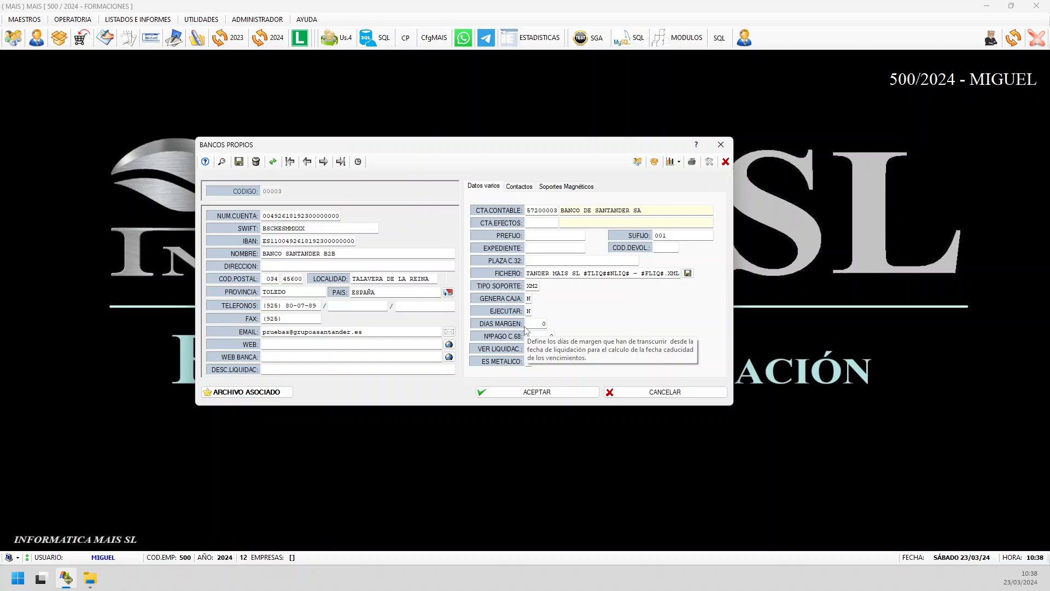
pyautogui.press('Tab')
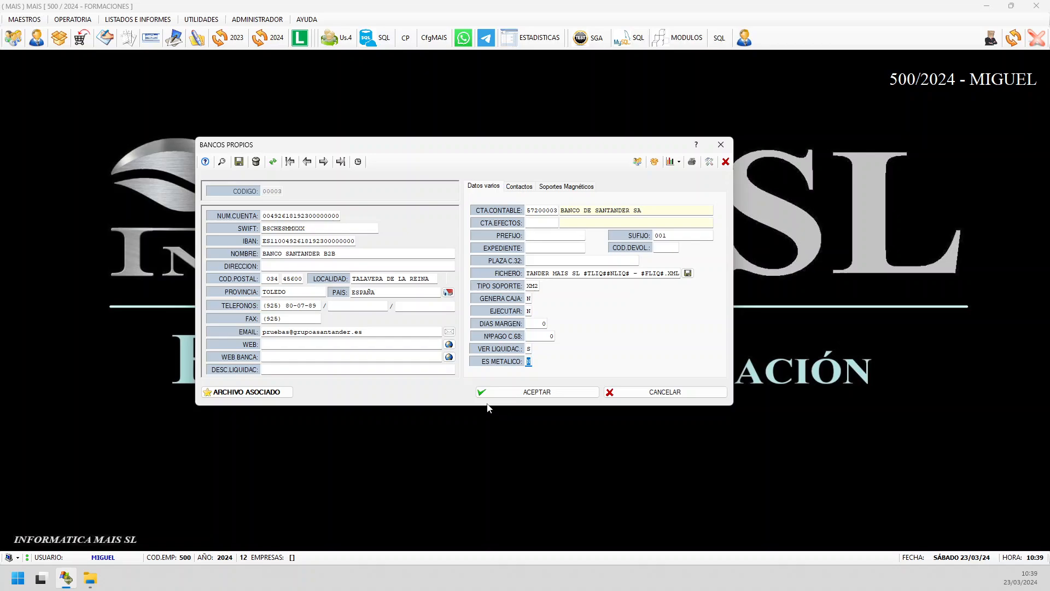
# Add a contact to the bank record, entering the contact's name and the position DIRECTOR, and save it
pyautogui.click(518, 186)
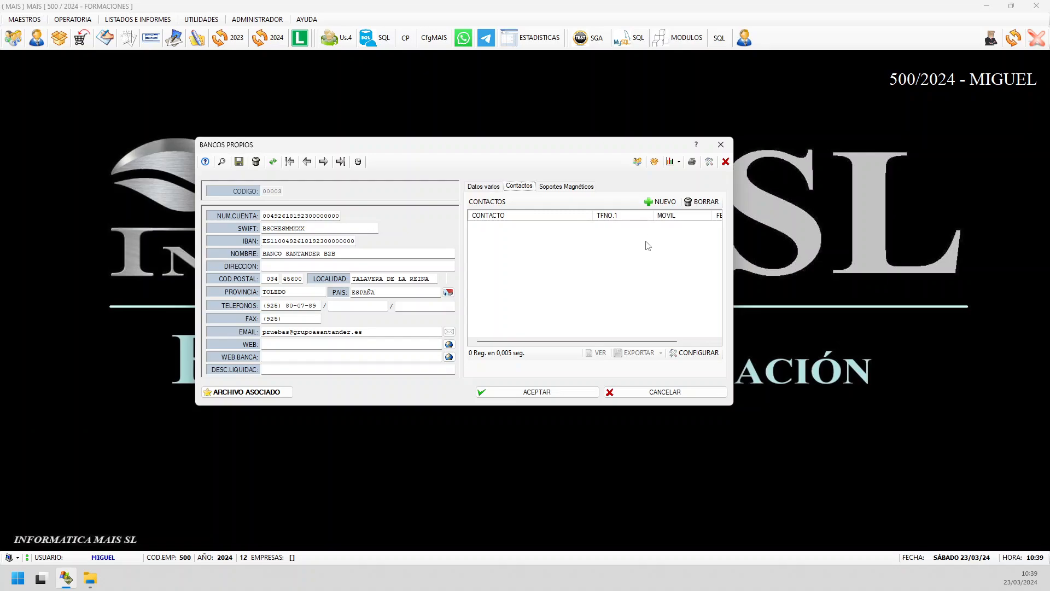
pyautogui.click(659, 203)
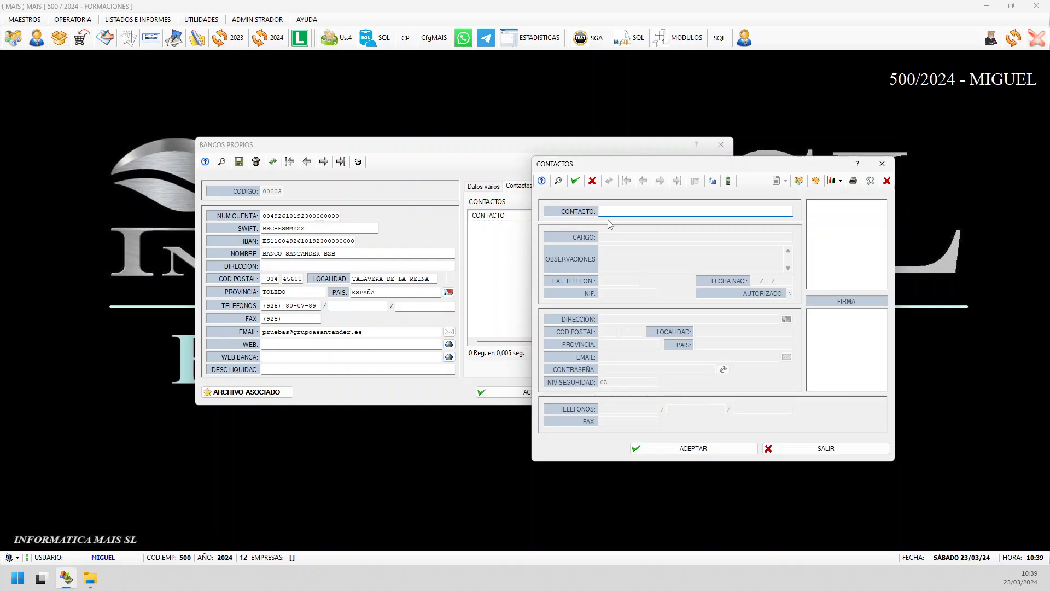
pyautogui.write('LUIS')
pyautogui.press('Return')
pyautogui.write('DI')
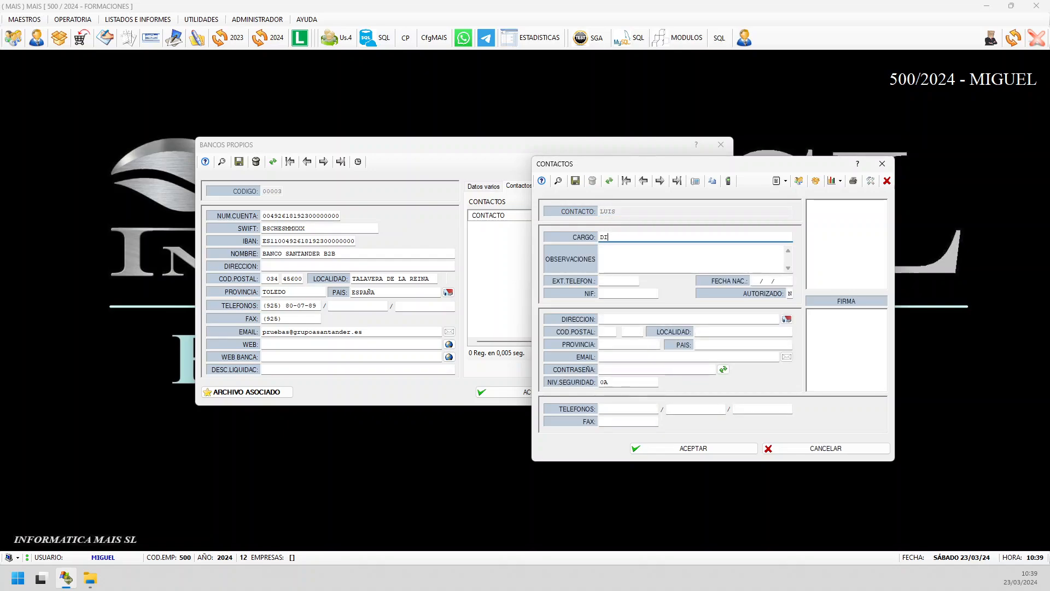
pyautogui.write('RECTOR')
pyautogui.press('pagedown')
pyautogui.press('Escape')
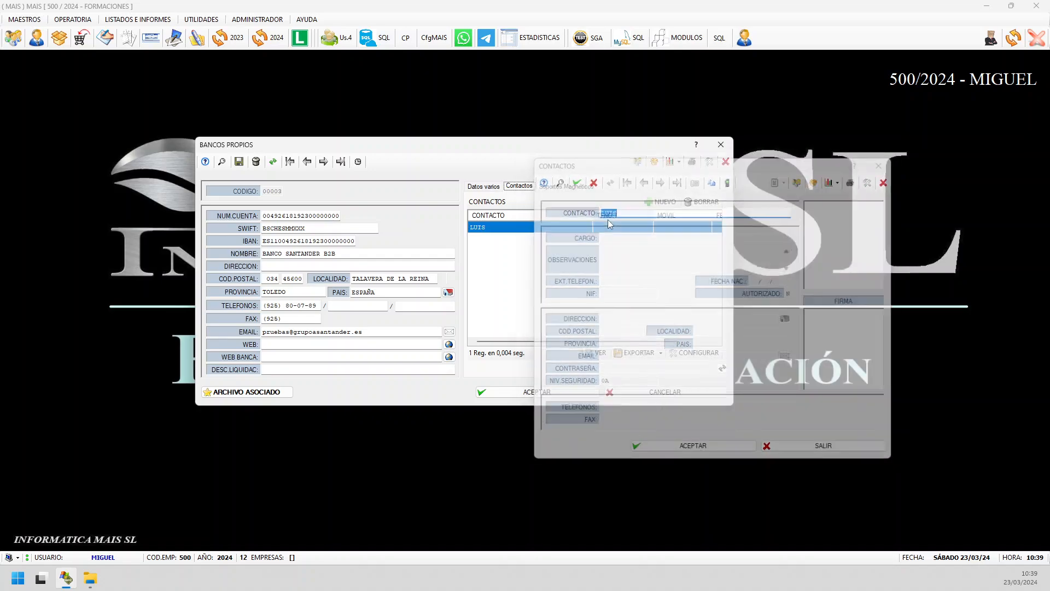
# View the bank's magnetic media tax and address fields and leave the record without saving
pyautogui.click(553, 187)
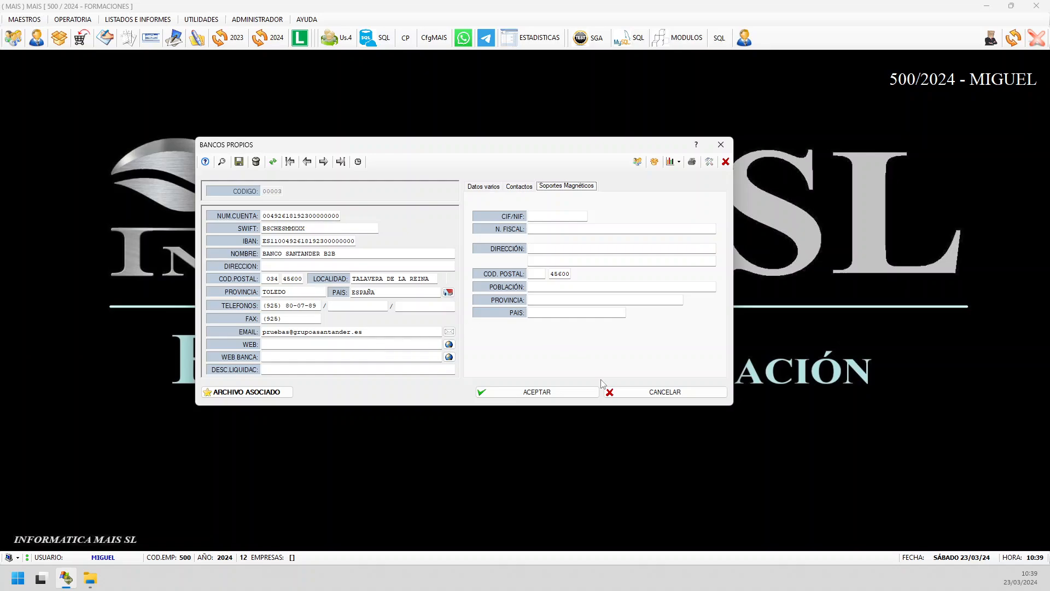
pyautogui.click(650, 394)
# Open the company maintenance record and close it without changes
pyautogui.click(257, 19)
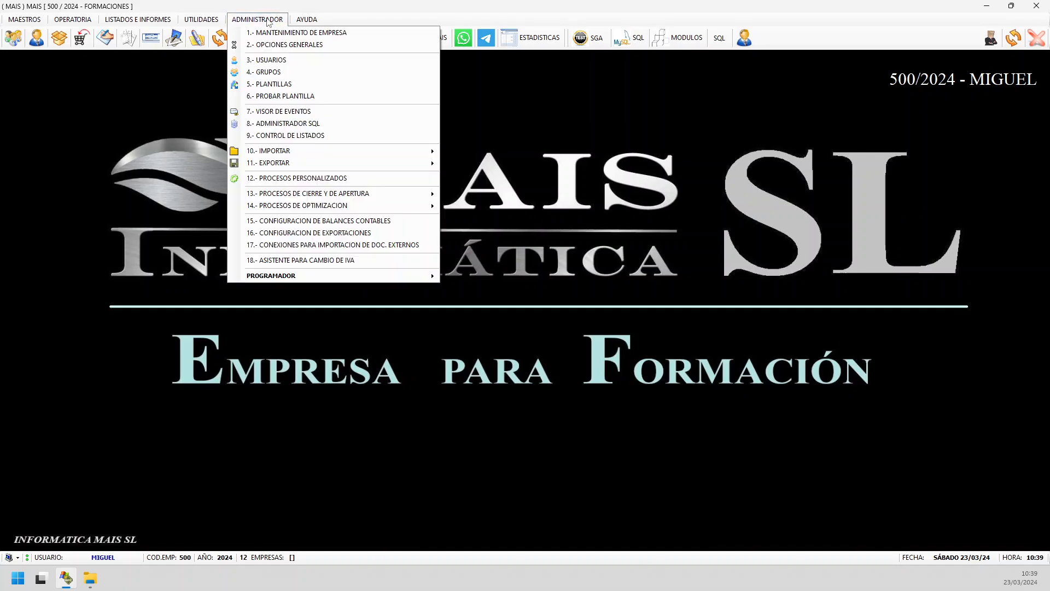
pyautogui.click(285, 33)
pyautogui.press('Escape')
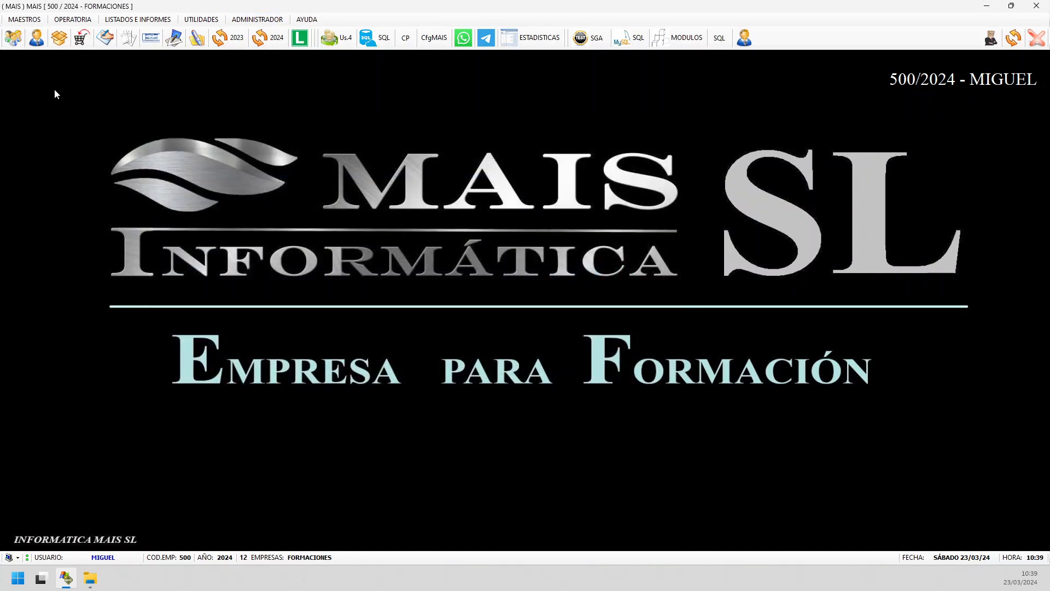
# Reopen own bank record 3 and review its magnetic media fields from the address down to the country
pyautogui.click(24, 19)
pyautogui.moveTo(37, 50)
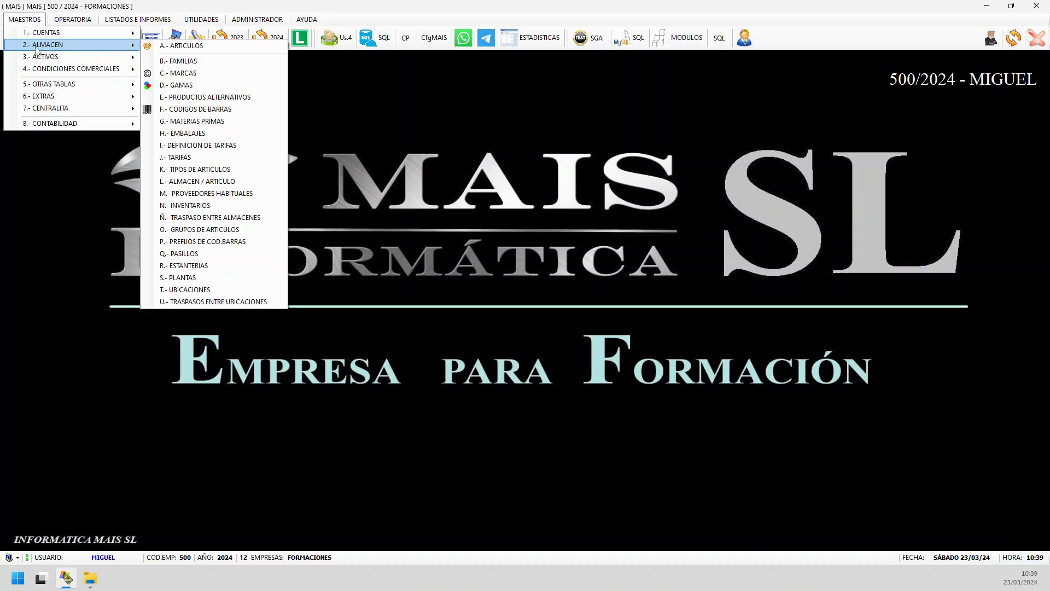
pyautogui.click(207, 82)
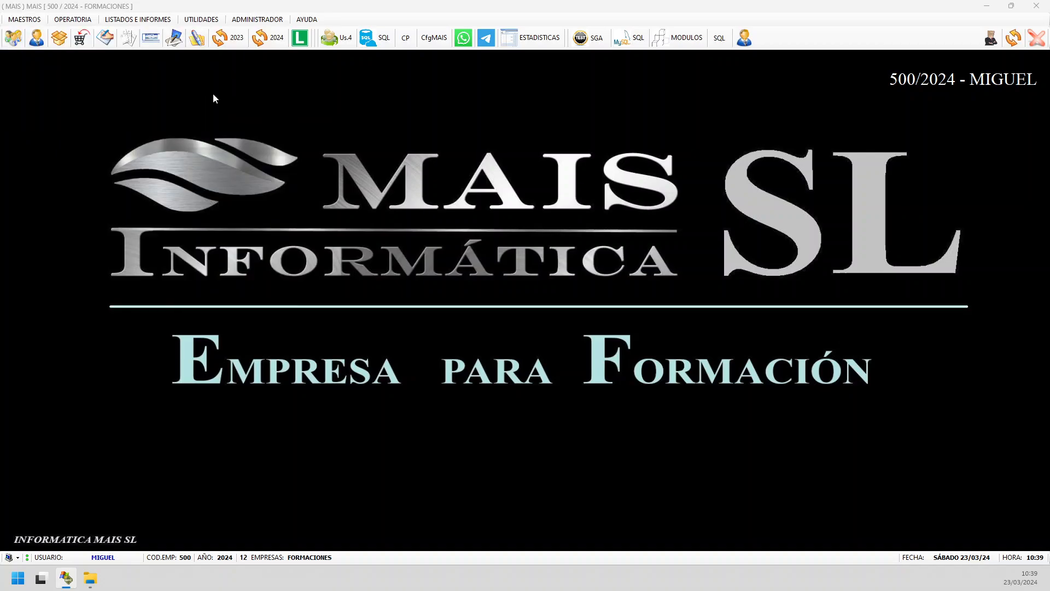
pyautogui.write('3')
pyautogui.press('Return')
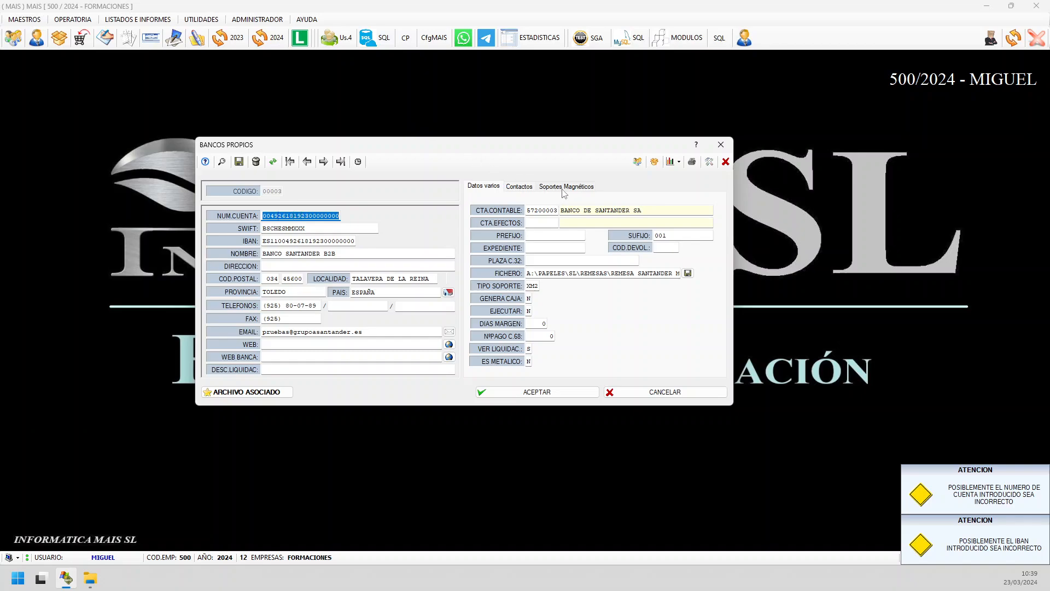
pyautogui.click(564, 188)
pyautogui.click(544, 245)
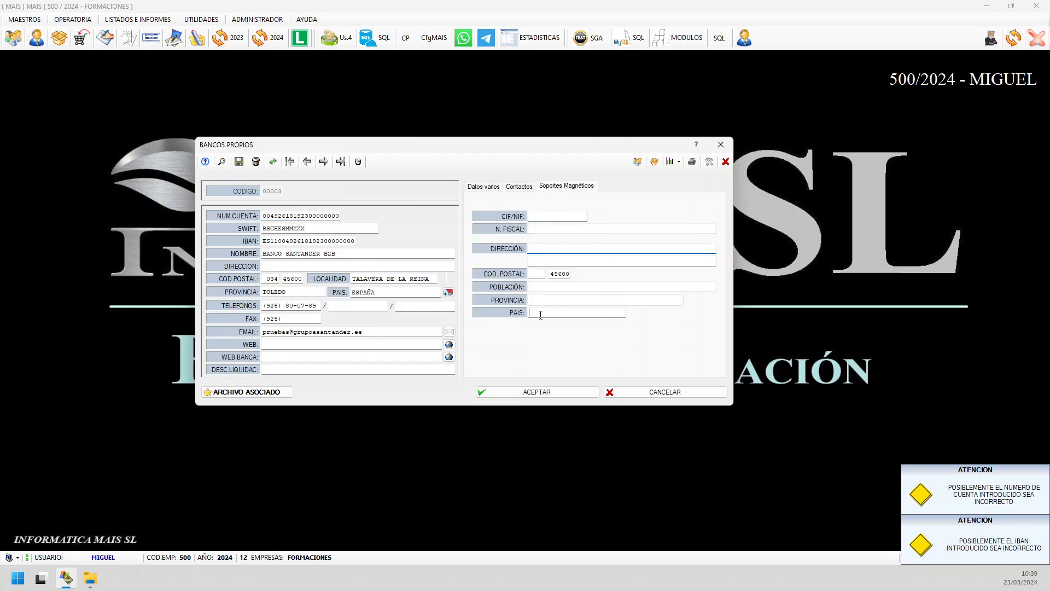
pyautogui.click(545, 314)
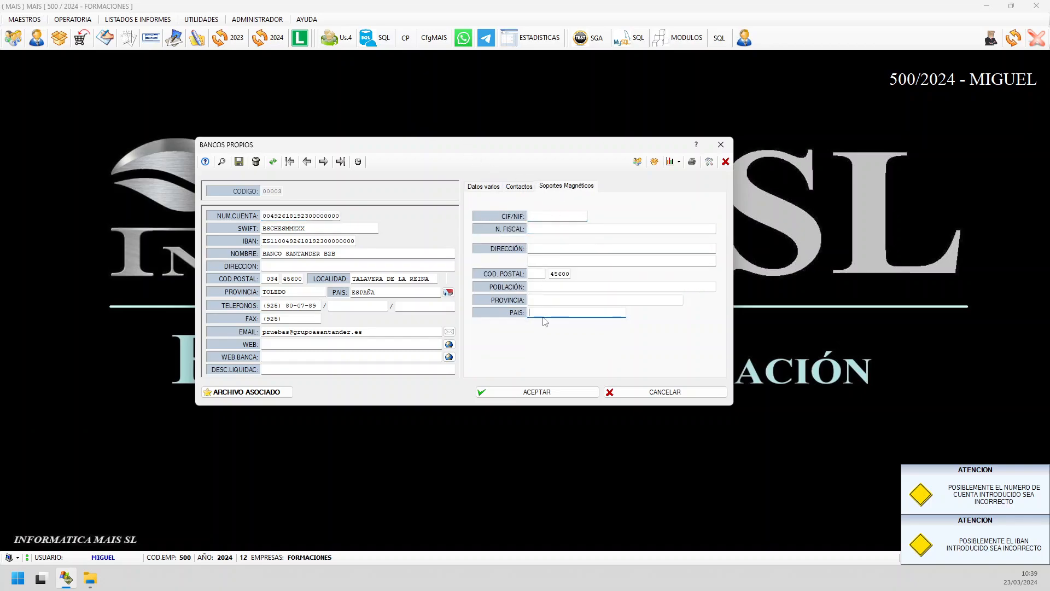
# Attach TEST.pdf from the Formacion folder in File Explorer to the bank record as an associated file, without choosing a document category
pyautogui.click(276, 392)
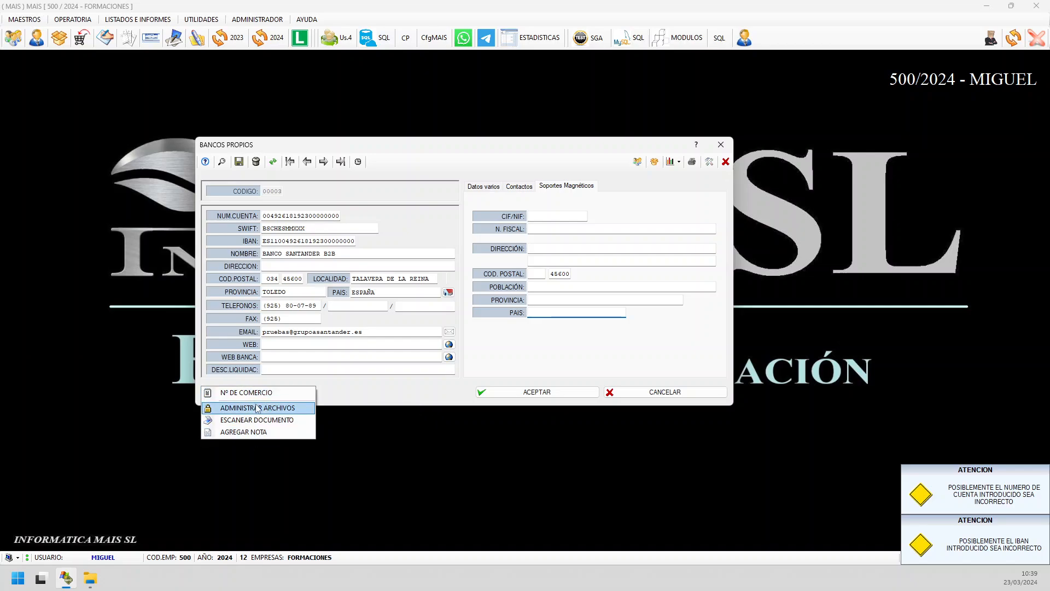
pyautogui.click(345, 391)
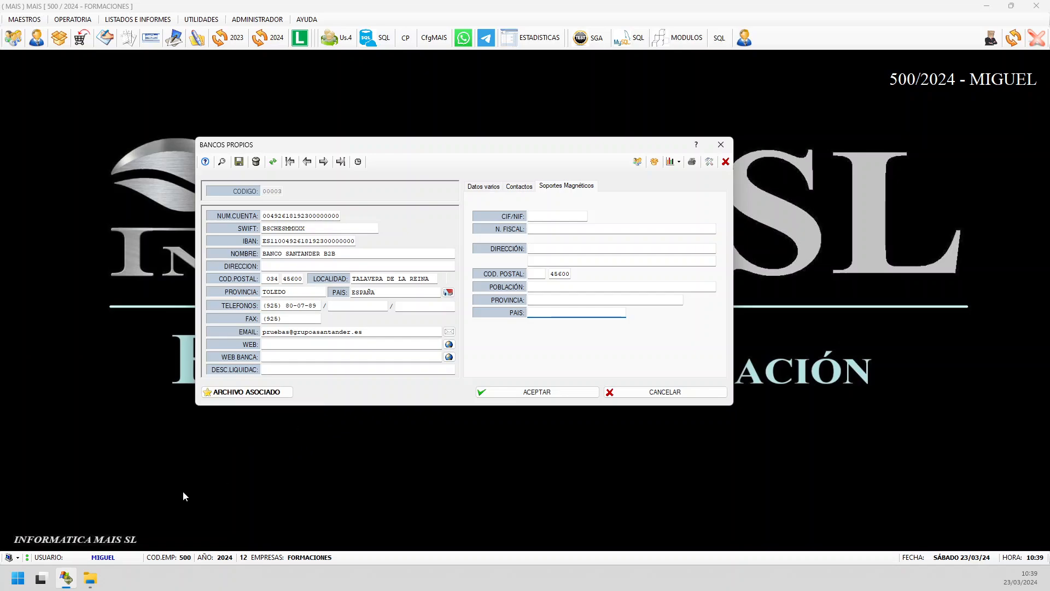
pyautogui.click(91, 580)
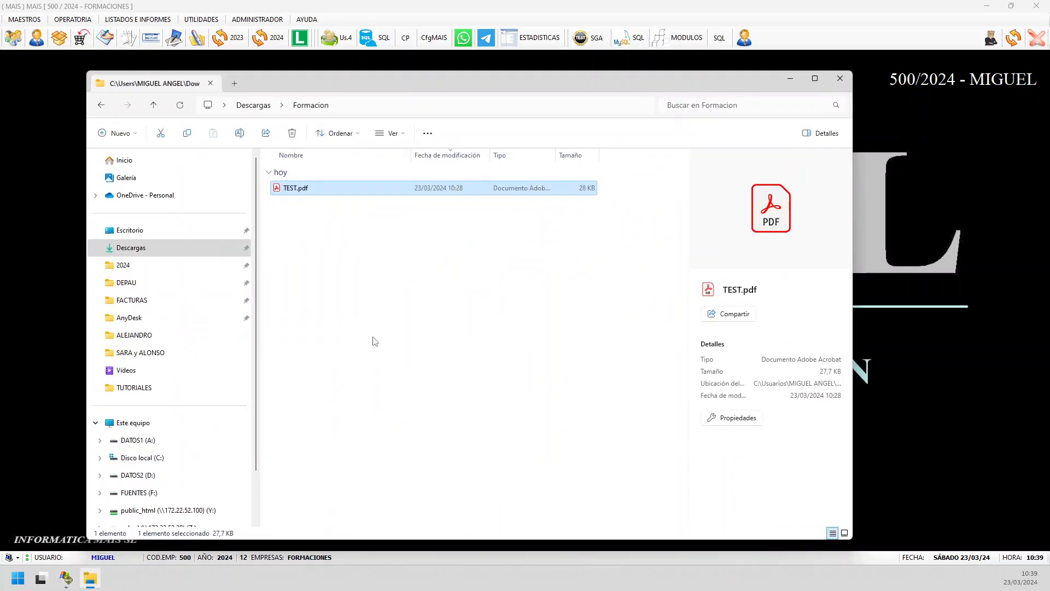
pyautogui.moveTo(464, 97); pyautogui.dragTo(783, 111)
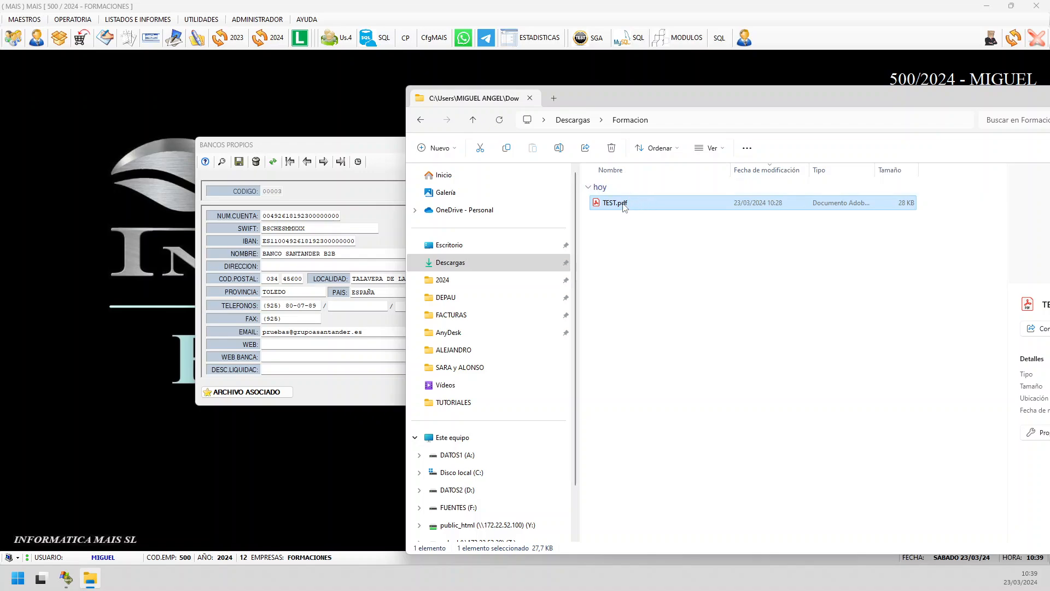
pyautogui.moveTo(626, 208); pyautogui.dragTo(270, 402)
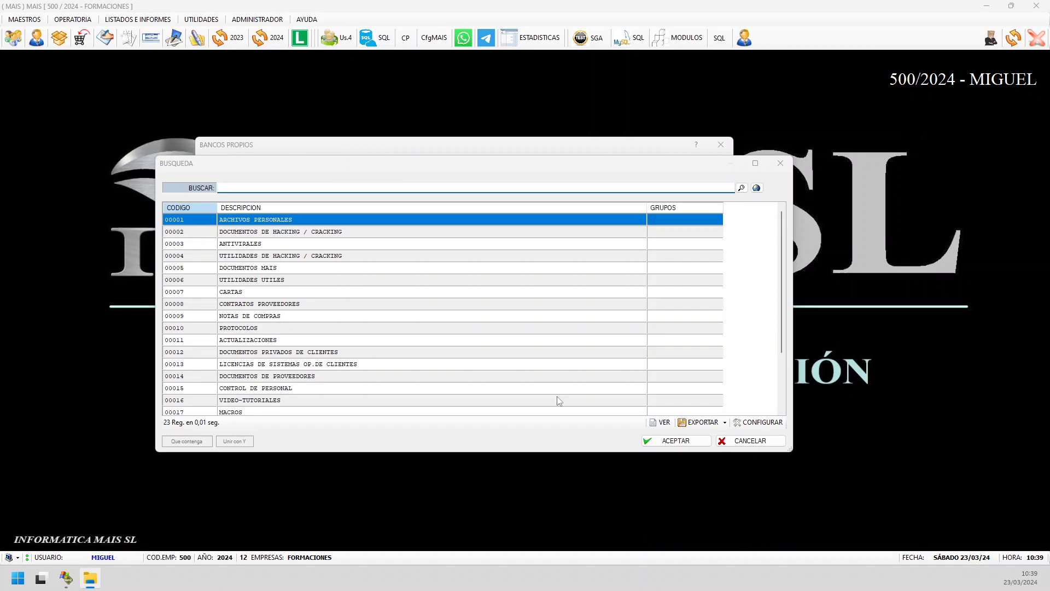
pyautogui.click(744, 441)
# Check the bank's list of associated files, accept the record and exit the own banks form
pyautogui.click(253, 403)
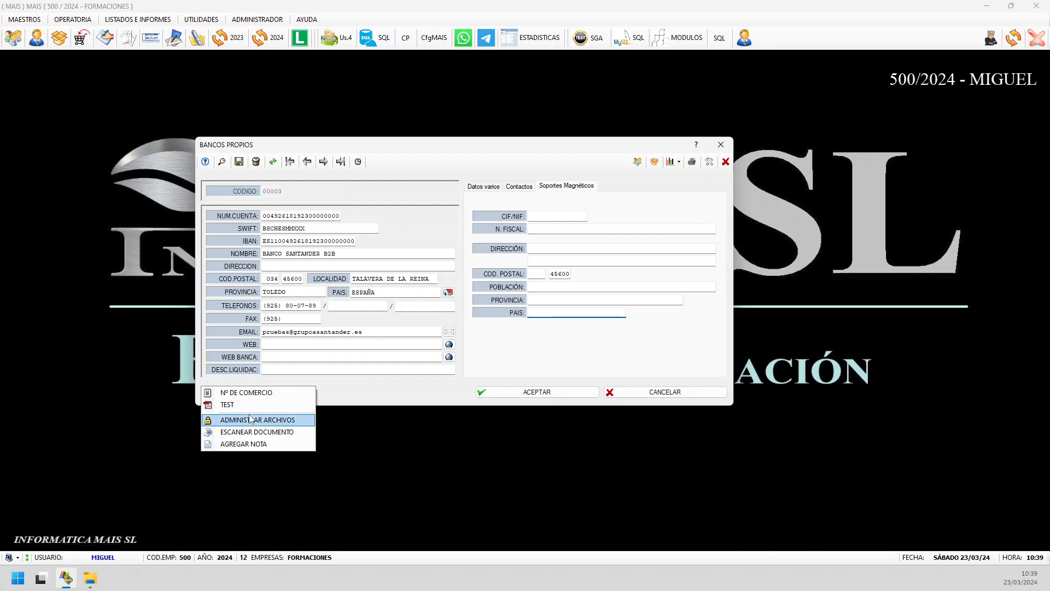
pyautogui.click(421, 386)
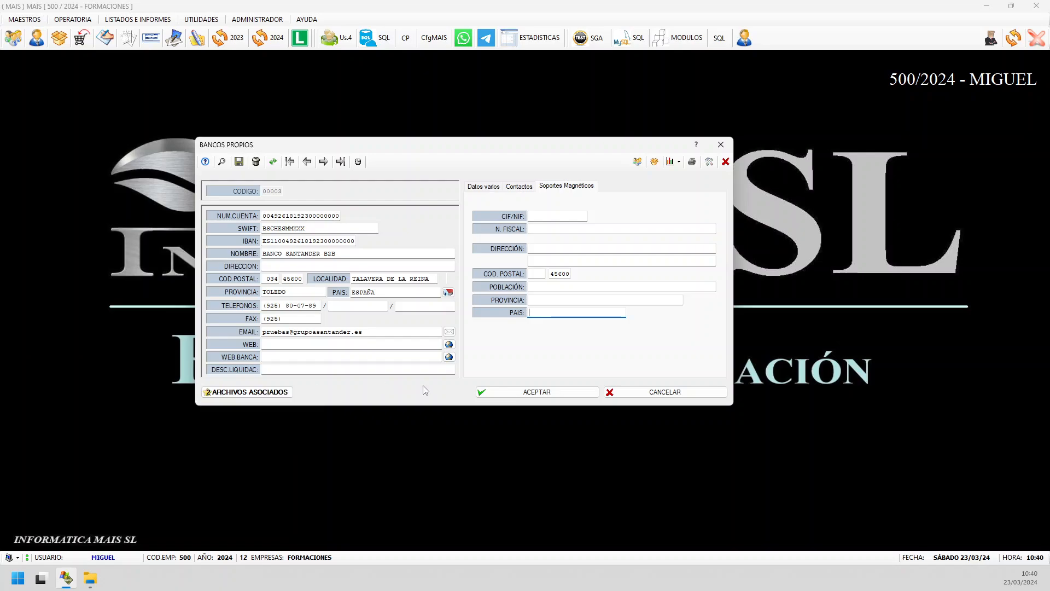
pyautogui.click(555, 397)
pyautogui.click(637, 392)
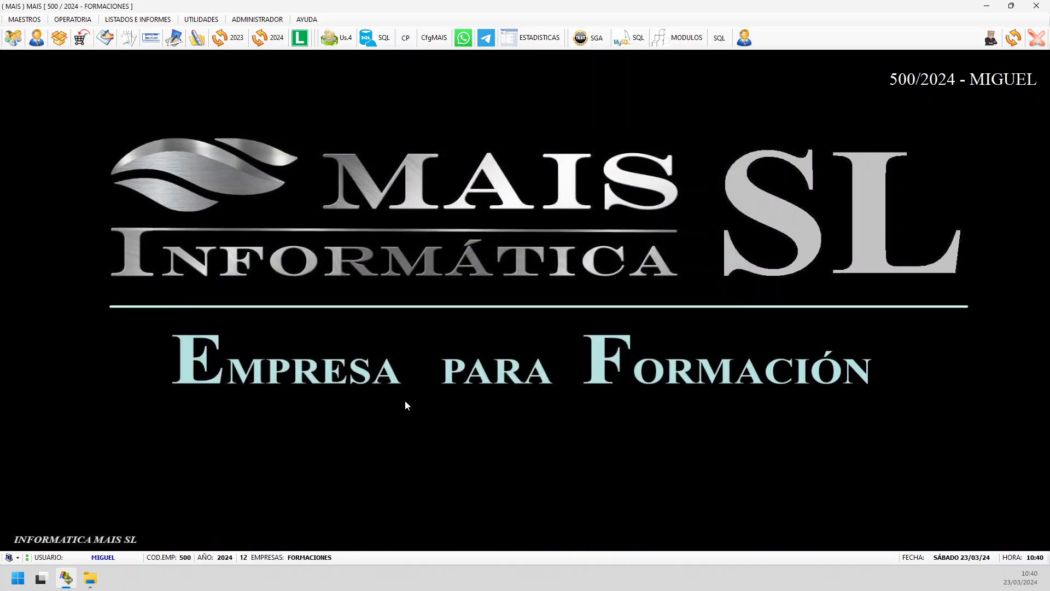